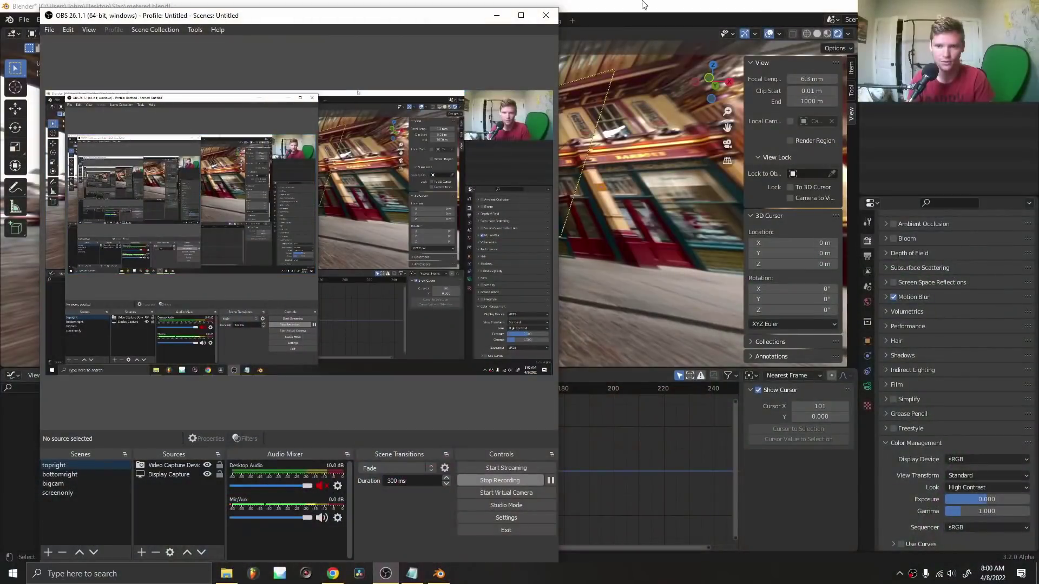
Switch from OBS to Blender to work in the metered.blend scene.
click(644, 4)
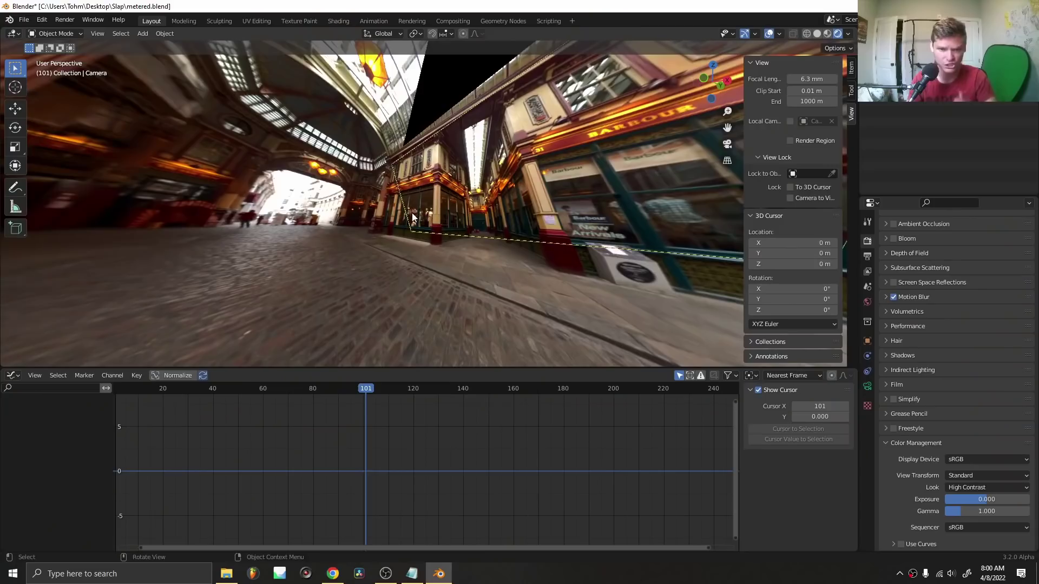
key(space)
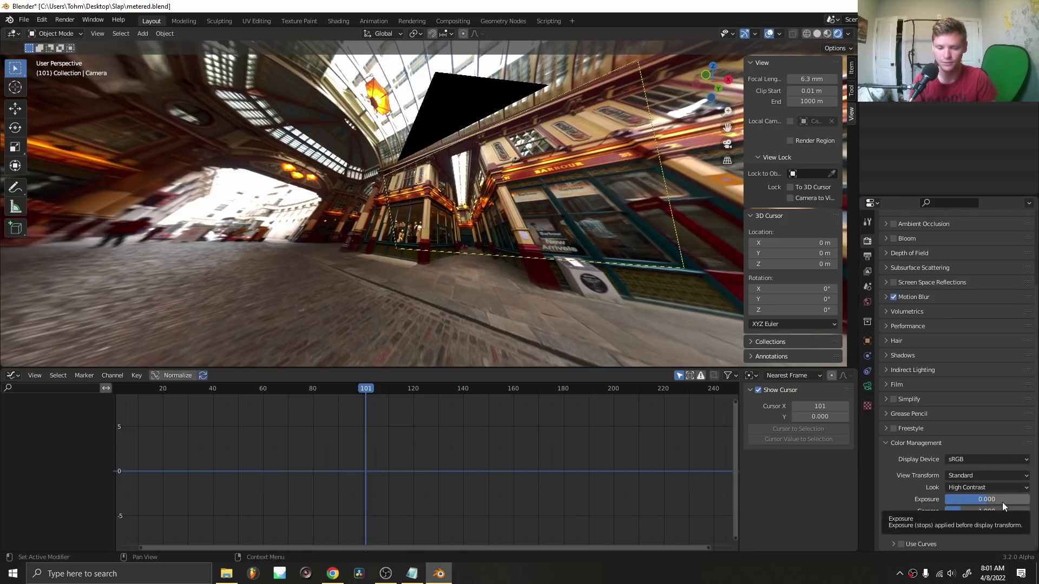
Try keyframing the scene's Color Management exposure at frame 101 and clear that keyframe.
key(i)
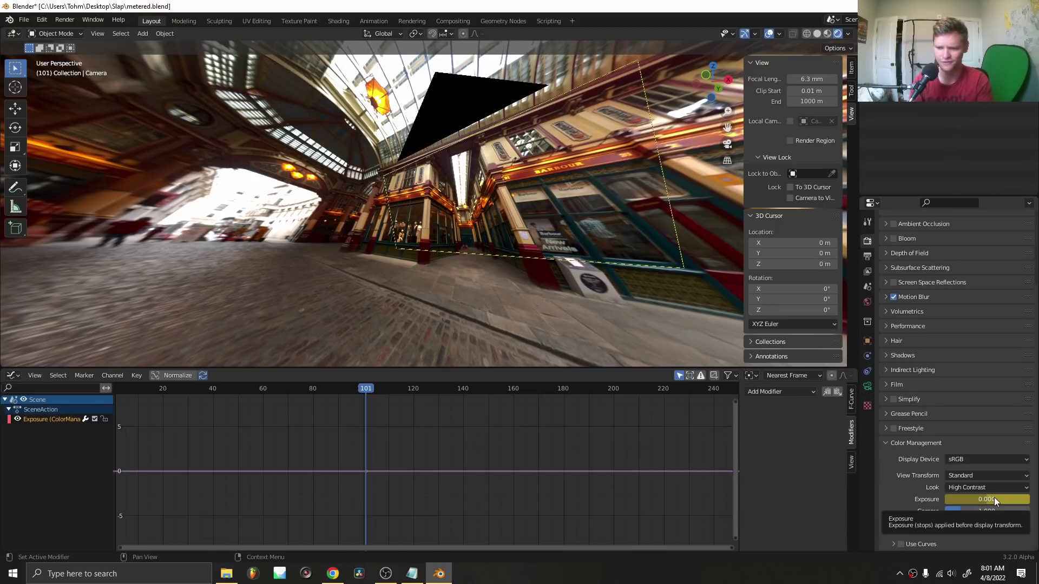
key(alt+i)
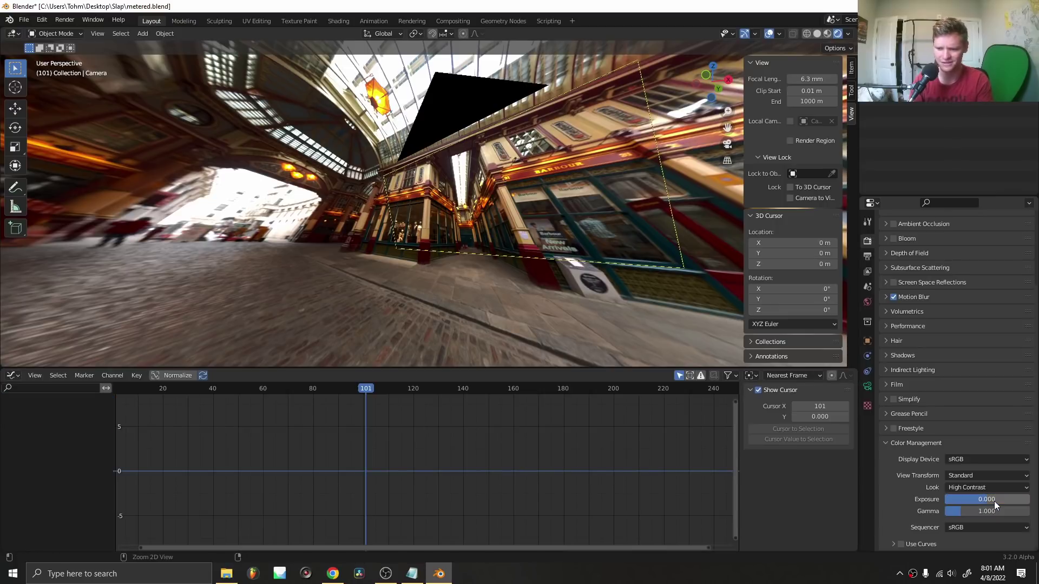
Look through the camera, play the animation to frame 67, and render that frame as a still image.
click(726, 146)
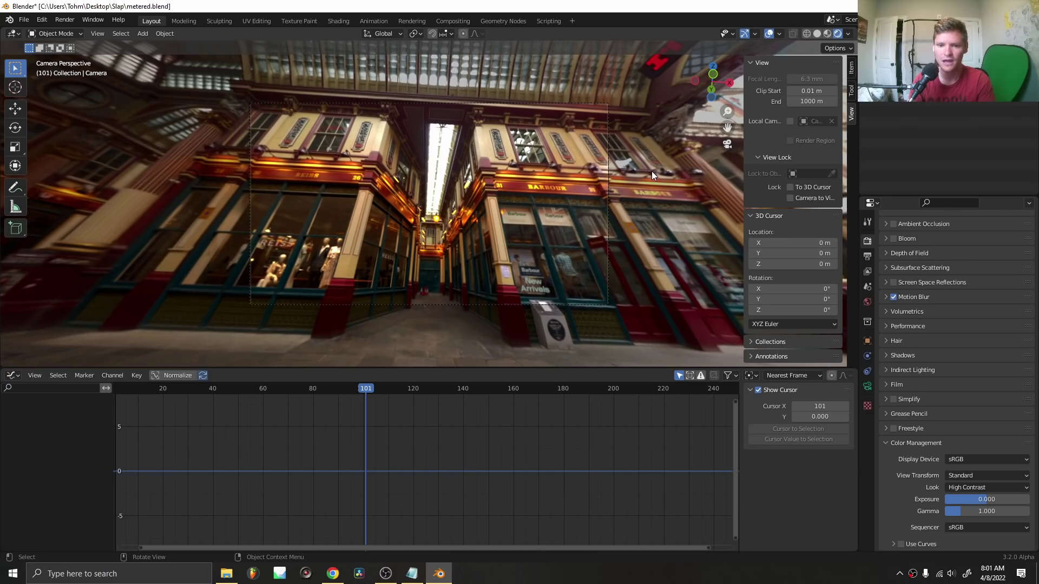
key(space)
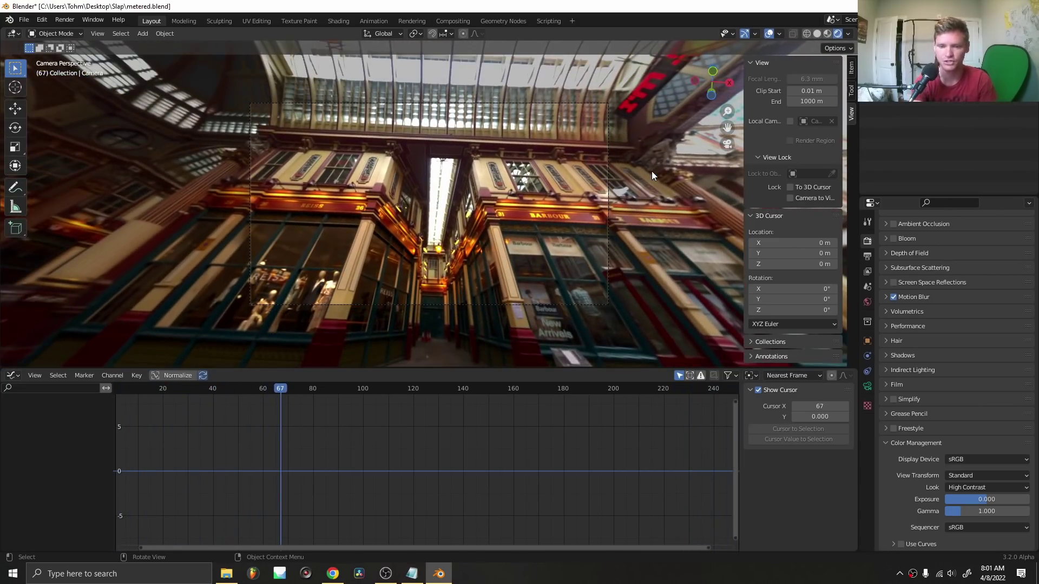
key(F12)
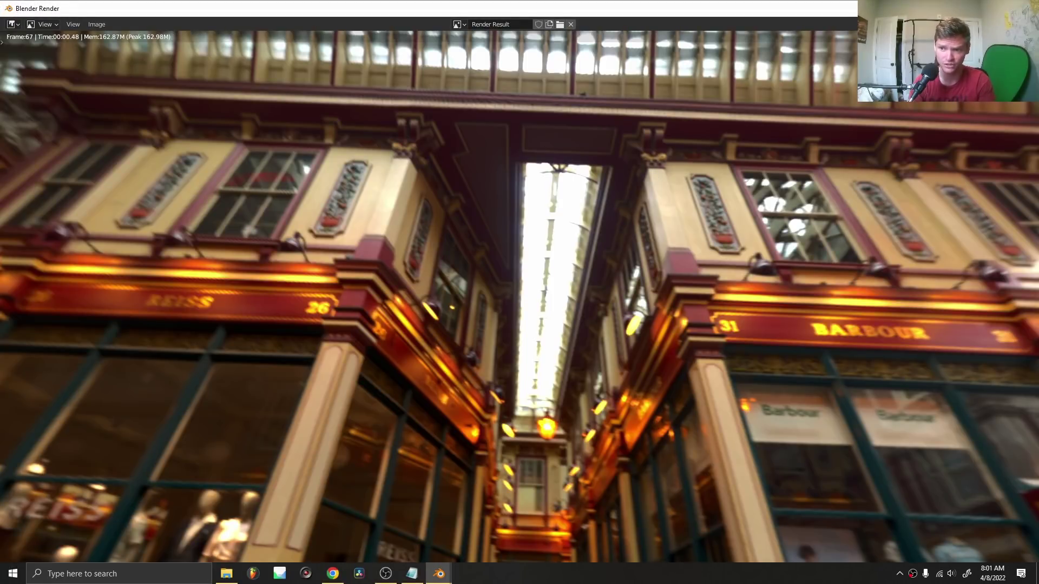
key(Escape)
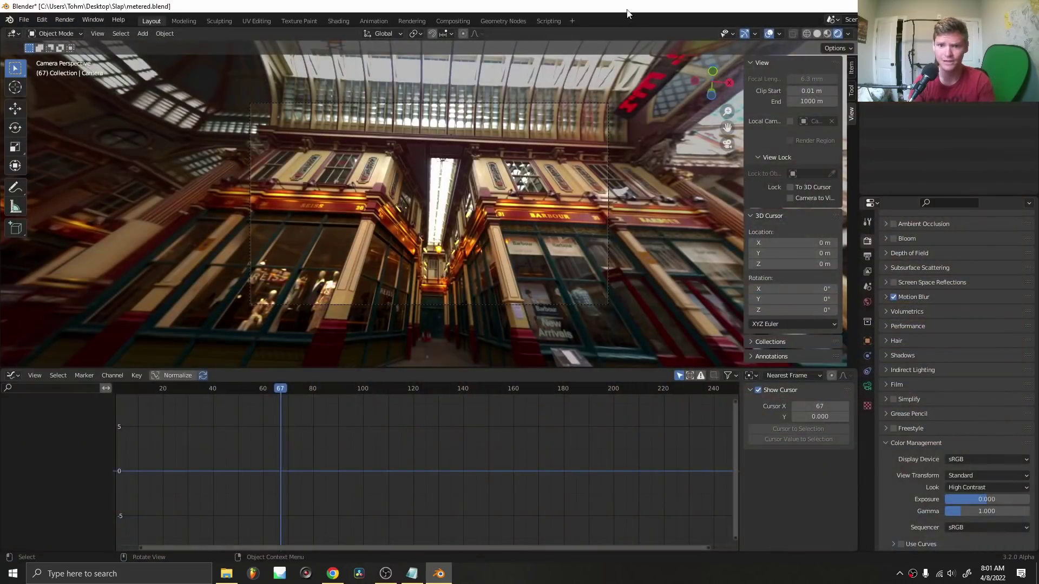
Open the Compositing workspace and make the Blender window fullscreen.
click(464, 21)
key(q)
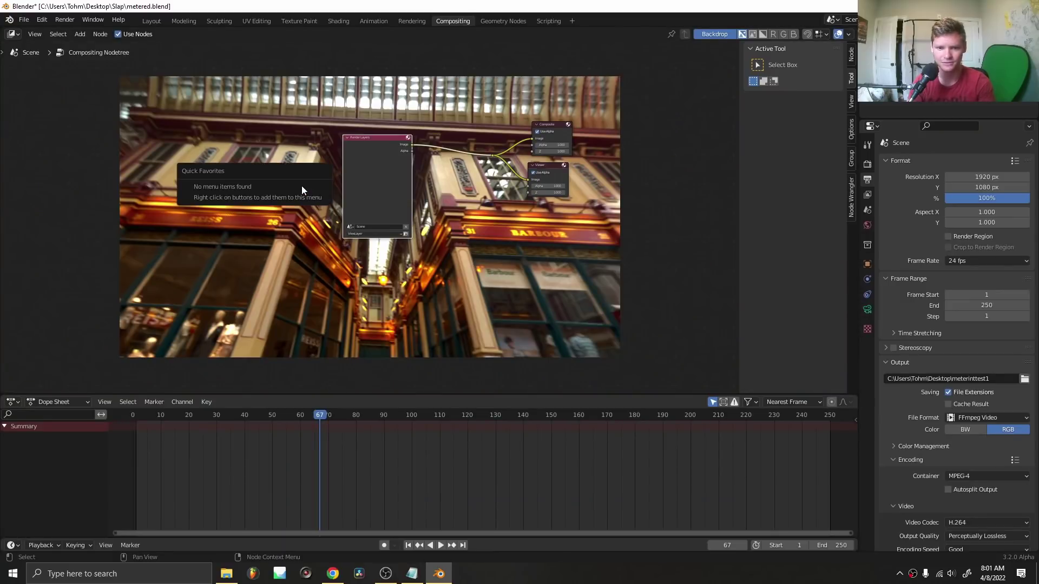
click(91, 21)
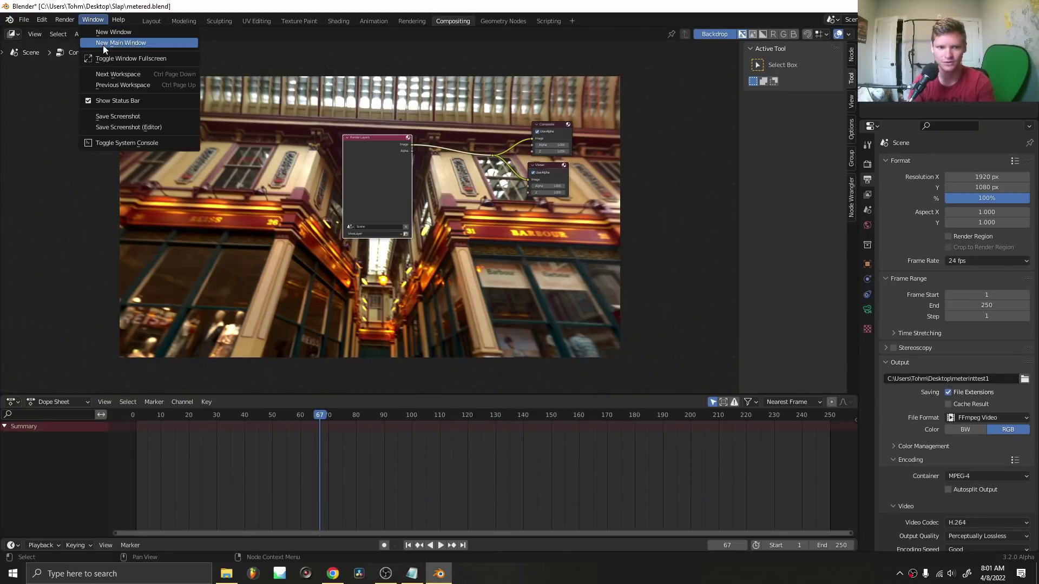
click(130, 58)
Spread out the compositor nodes, moving Render Layers left and the reroute, Composite and Viewer nodes right to leave space between them.
key(Home)
middle_drag(437, 140, 264, 172)
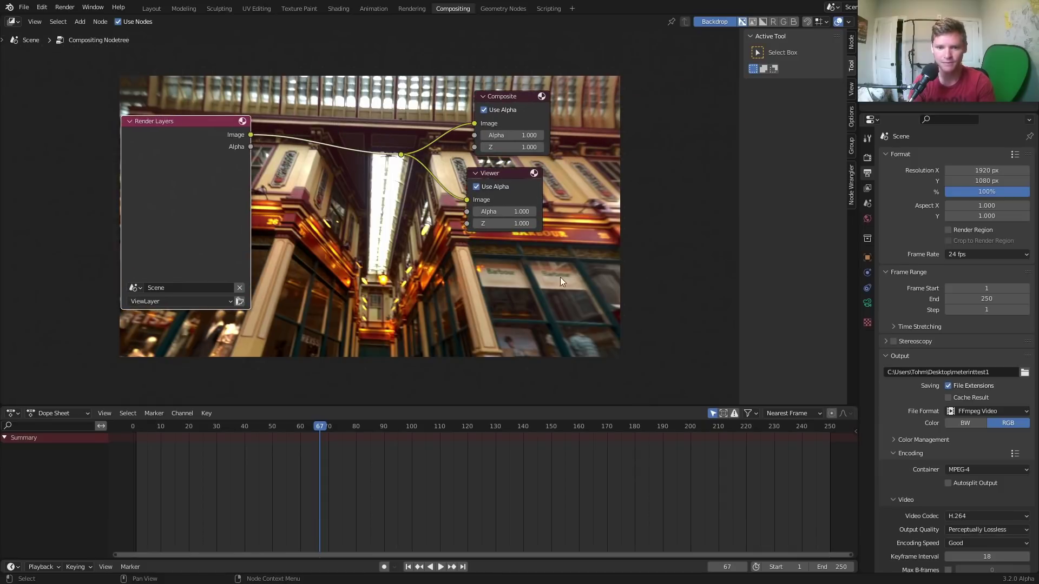
drag(623, 257, 373, 90)
key(g)
click(515, 107)
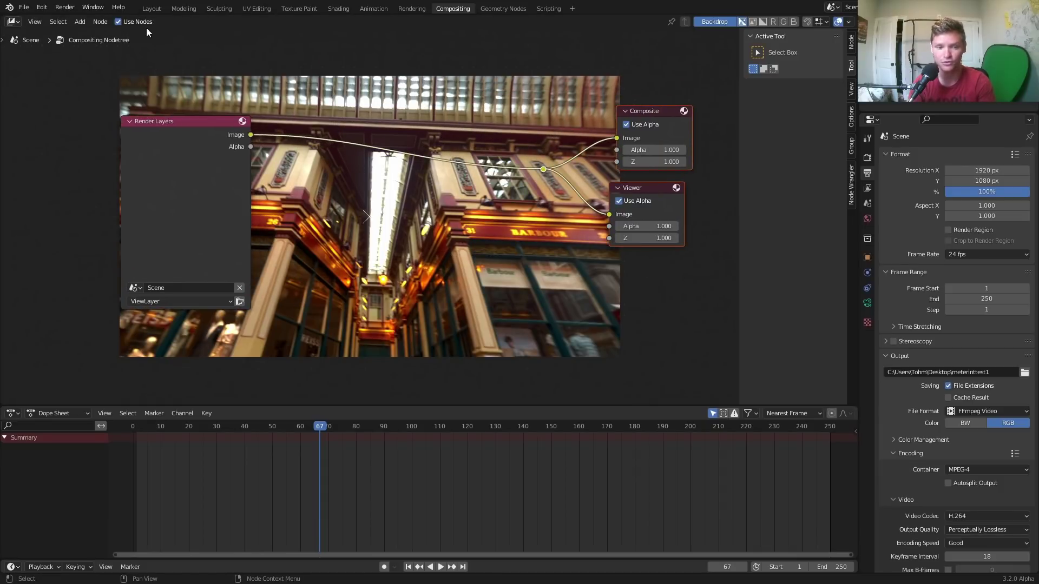
drag(170, 137, 51, 151)
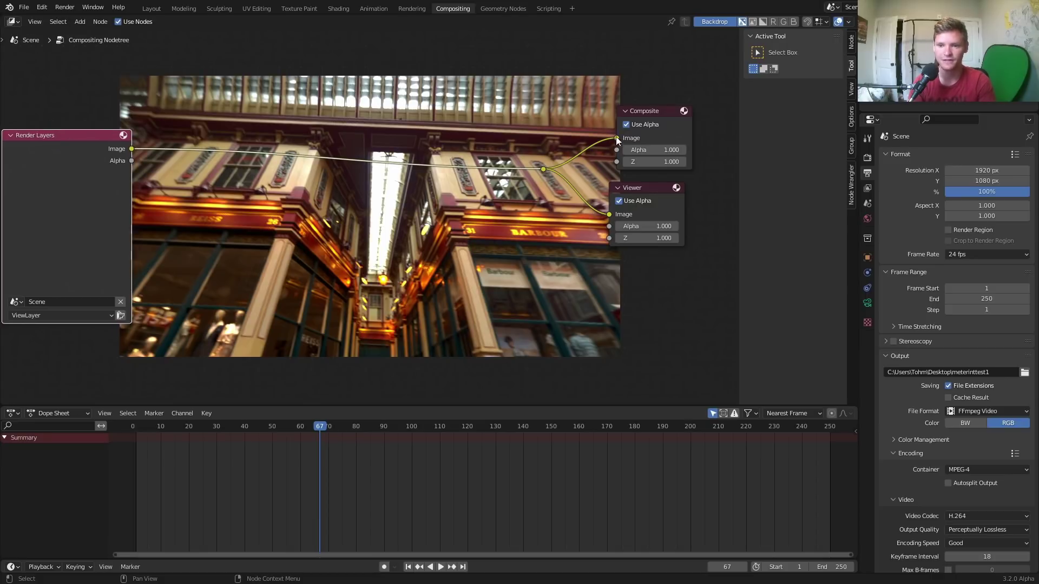
drag(644, 113, 633, 90)
drag(633, 192, 636, 186)
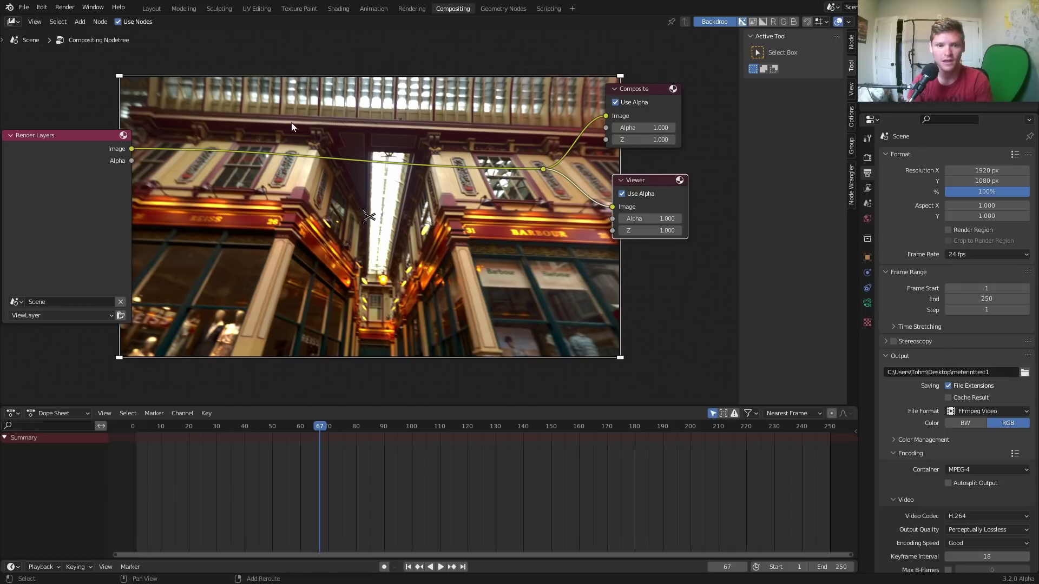
Add an Exposure node on the link between Render Layers and the reroute point.
key(shift+a)
text(ex)
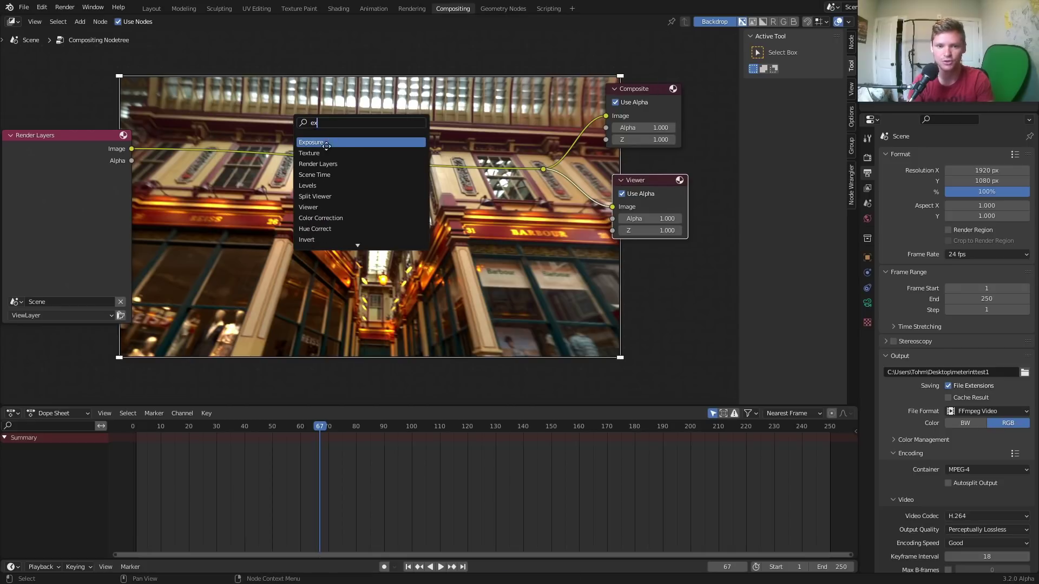
click(326, 142)
click(308, 161)
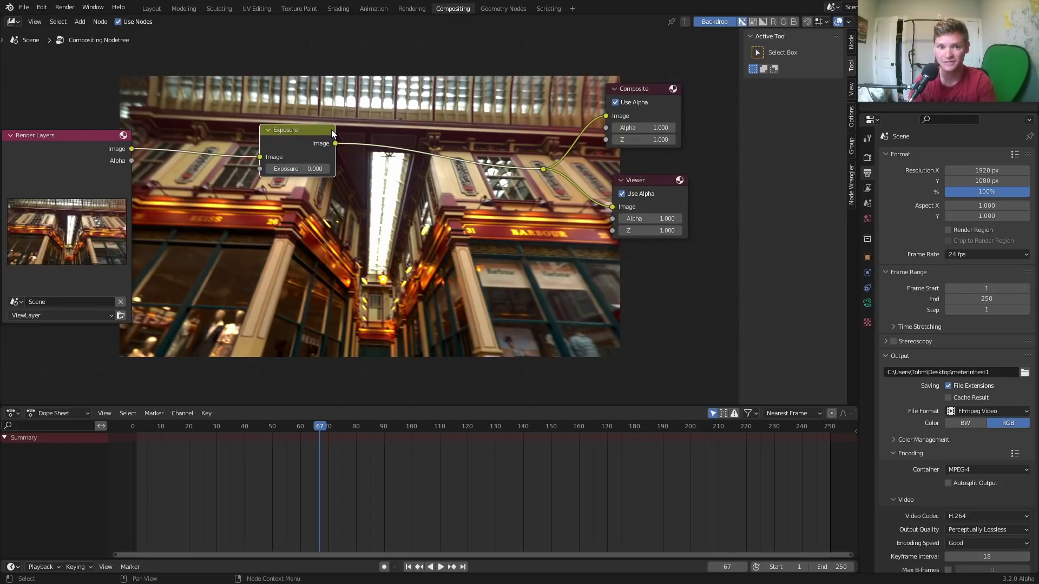
Try adjusting the scene's Color Management exposure and reset it to its default.
click(868, 158)
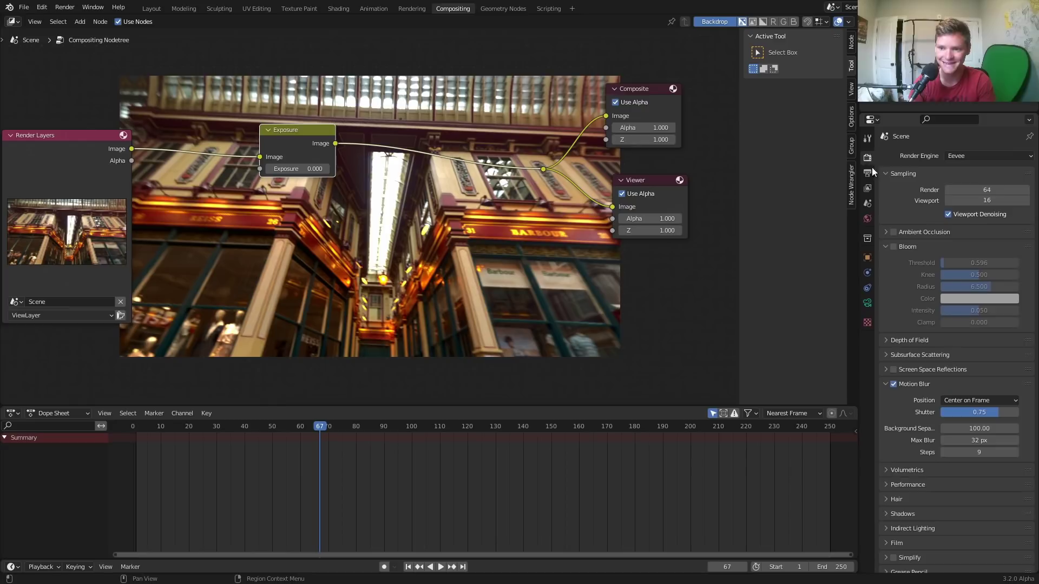
scroll(985, 476, down, 5)
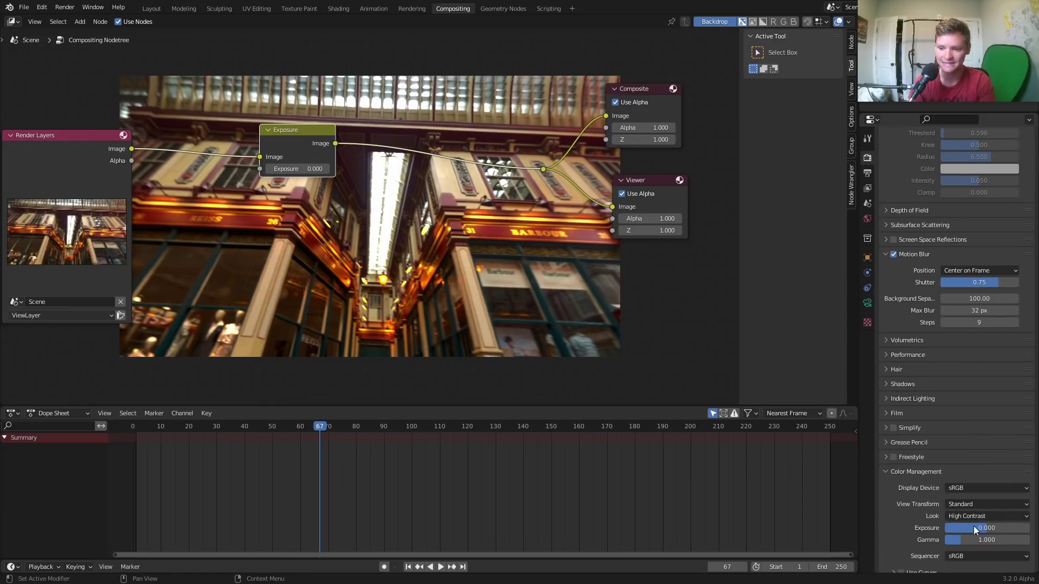
mouse_move(988, 525)
mouse_down()
mouse_move(969, 523)
mouse_move(982, 521)
mouse_up()
key(BackSpace)
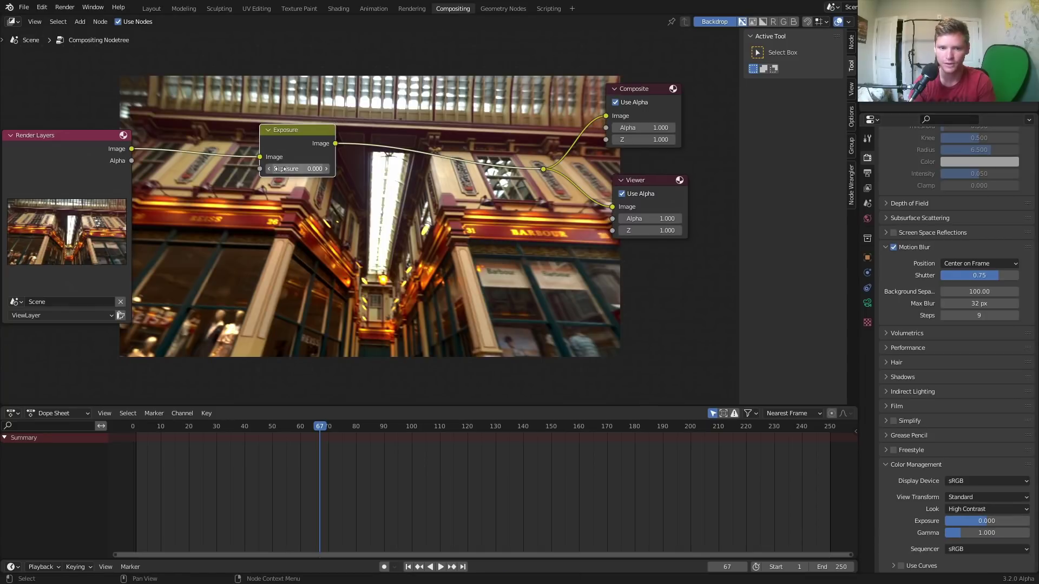
Try lower and higher values on the Exposure node, up to about 7.2, undoing each change.
drag(295, 169, 222, 169)
key(ctrl+z)
drag(298, 173, 347, 173)
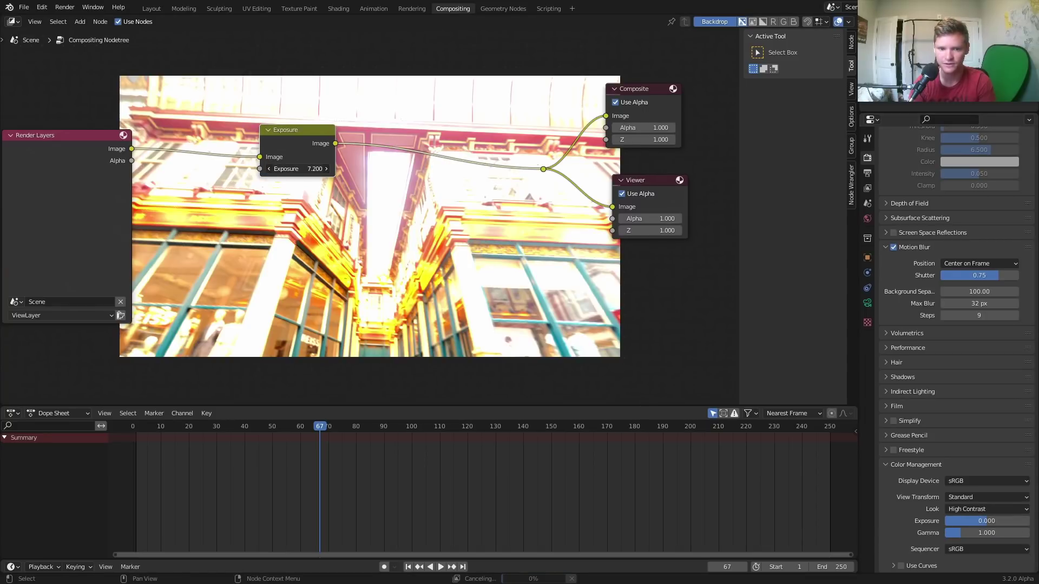
key(ctrl+z)
Move the Exposure node right and the Render Layers node left to make room for more nodes between them.
drag(317, 134, 358, 133)
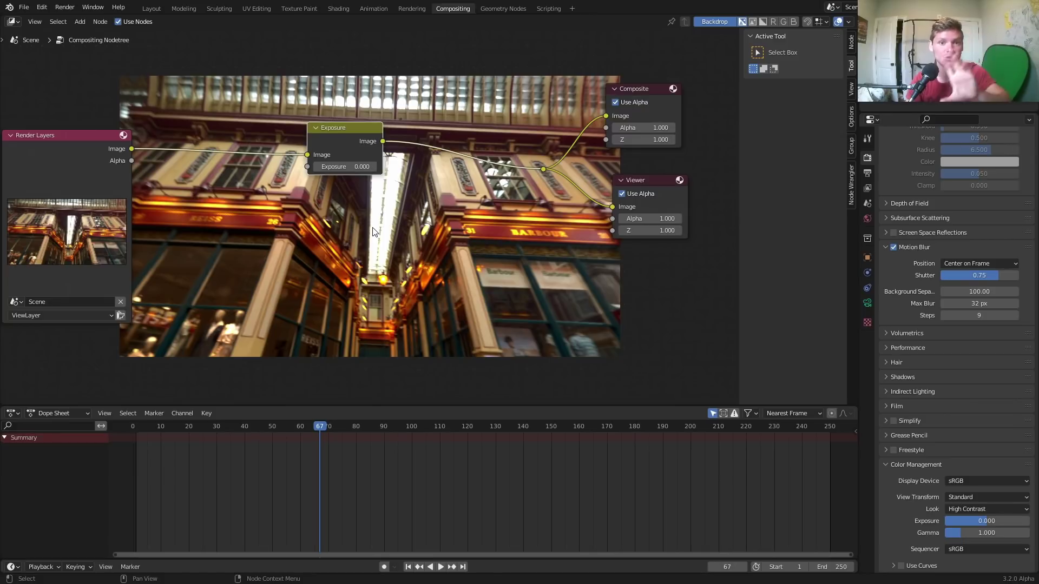
drag(77, 170, 16, 151)
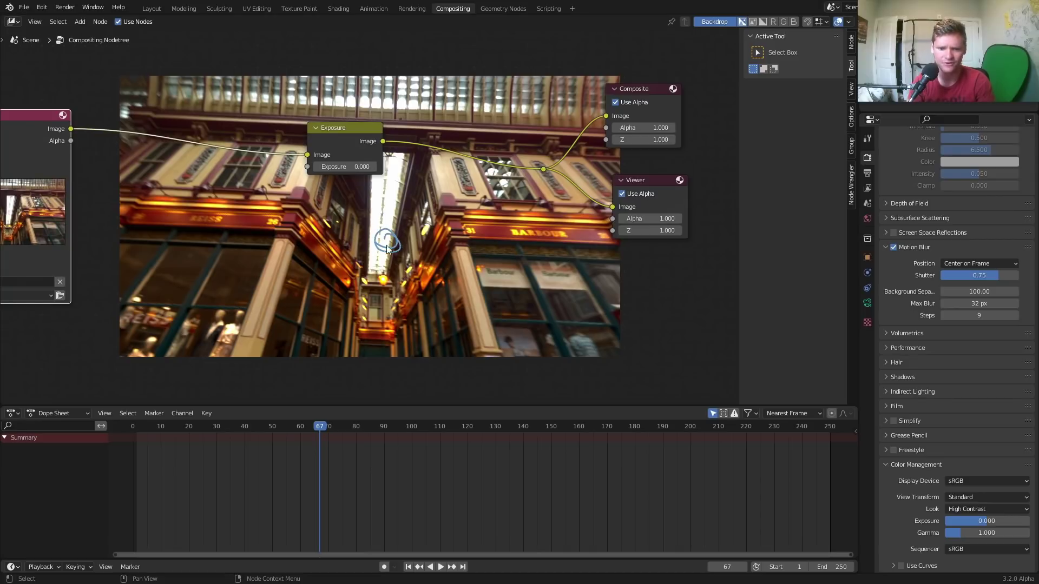
middle_drag(343, 243, 425, 228)
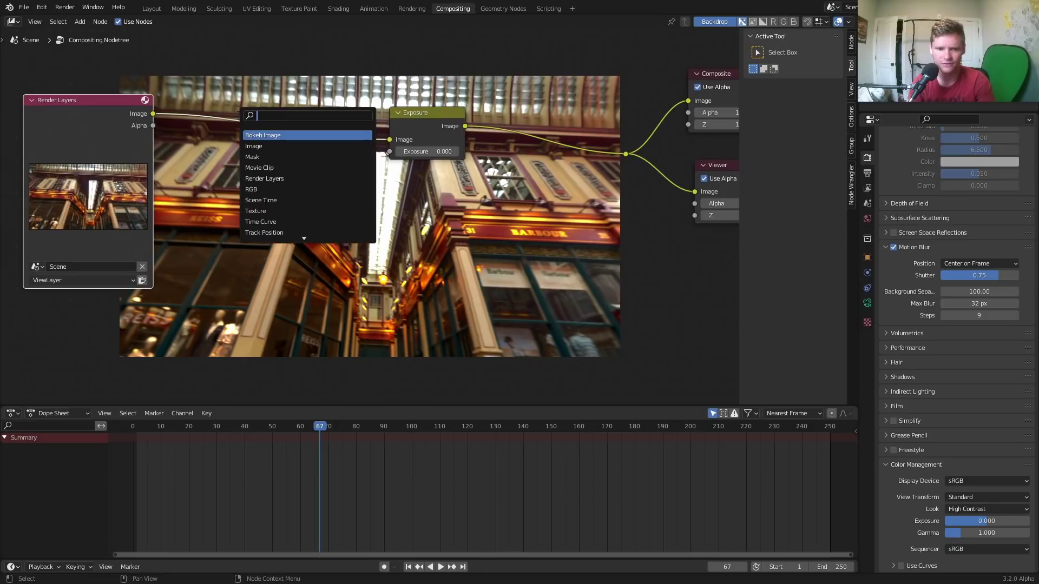
Add a Scale node below the Exposure node and feed it the Render Layers image output.
key(shift+a)
text(sca)
key(Return)
click(251, 193)
alt+right_drag(157, 141, 251, 200)
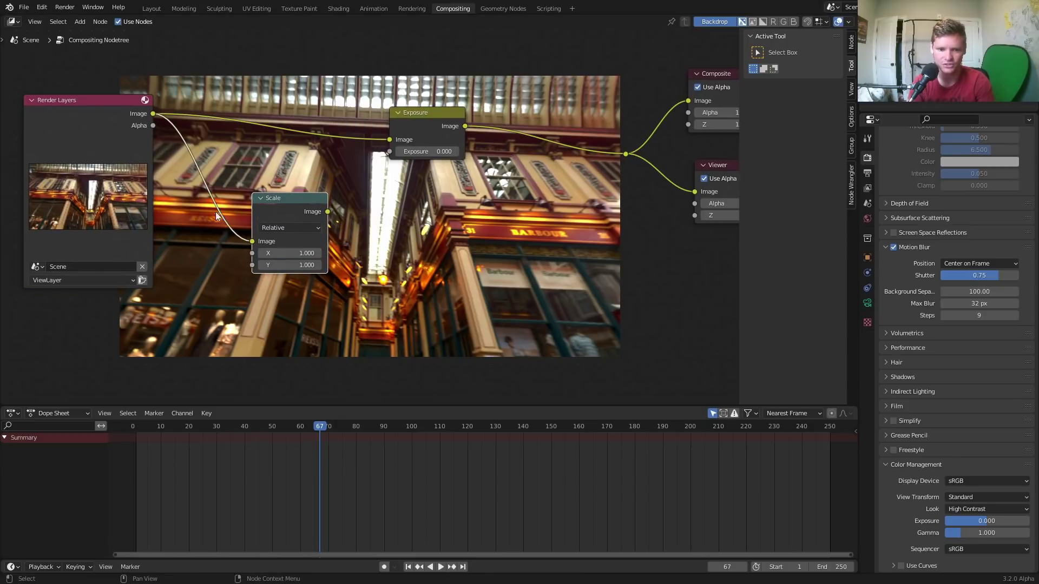
Add a Value node and connect it to both the X and Y inputs of the Scale node.
key(shift+a)
text(va)
key(Return)
click(179, 292)
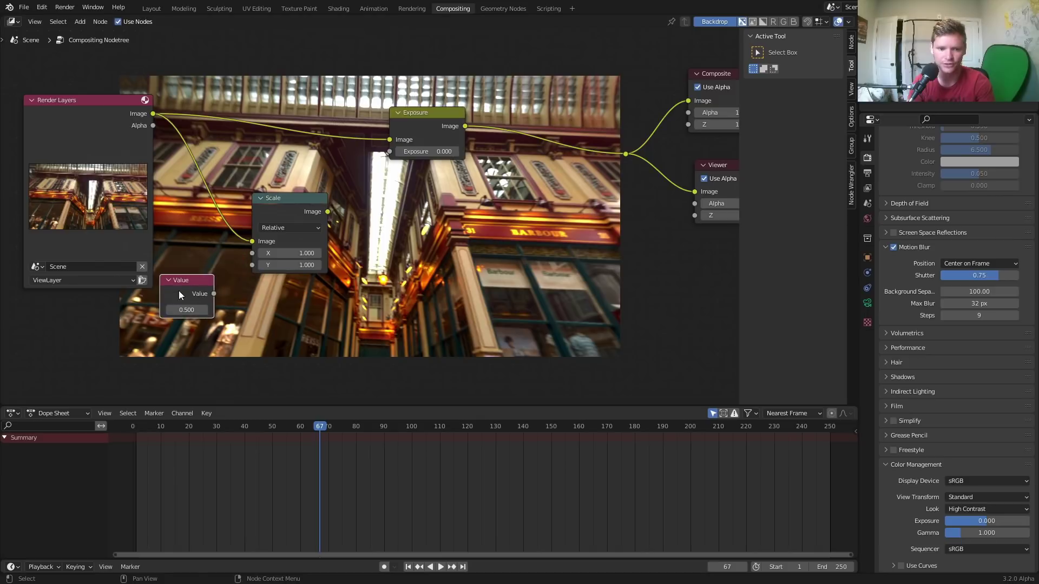
alt+right_drag(180, 291, 266, 247)
alt+right_drag(204, 276, 324, 242)
Set the Value node to 3.8 and preview the Scale node's output in the Viewer.
click(187, 309)
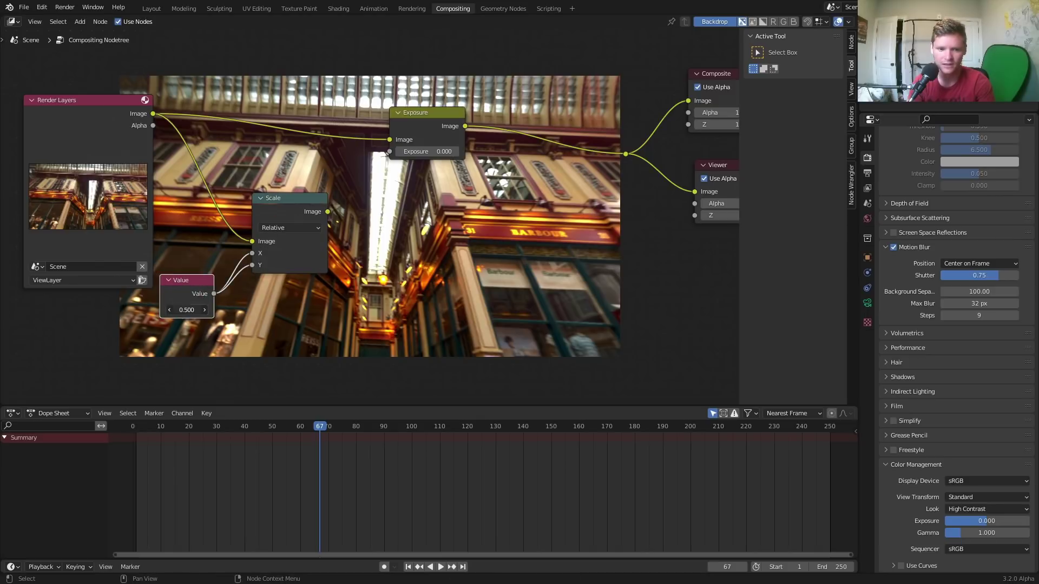
text(3.8)
key(Return)
ctrl+shift+click(281, 212)
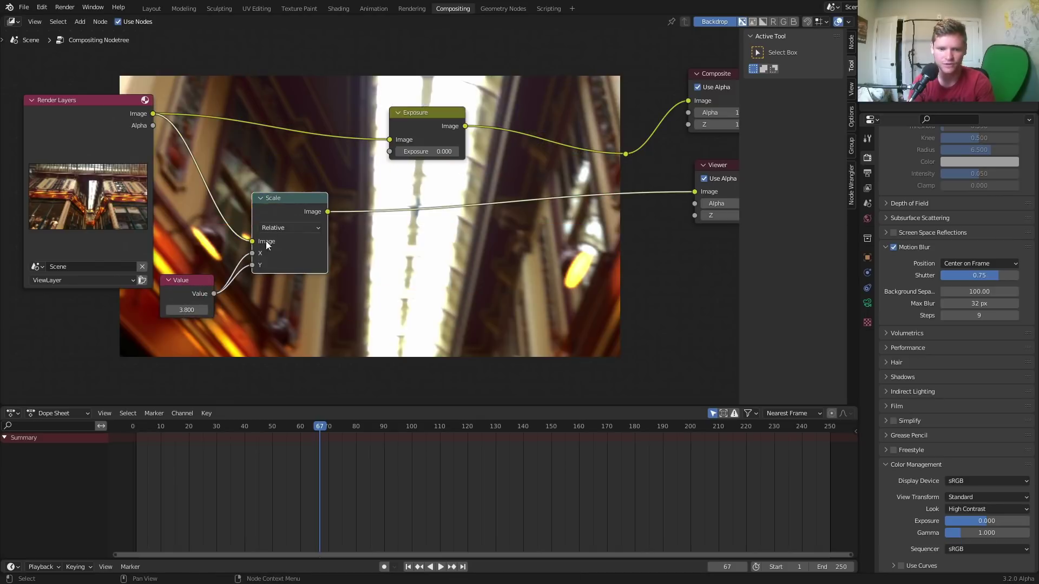
Try other scale factors in the Value node, including 3.1 and about 11.8.
drag(177, 310, 96, 310)
click(193, 306)
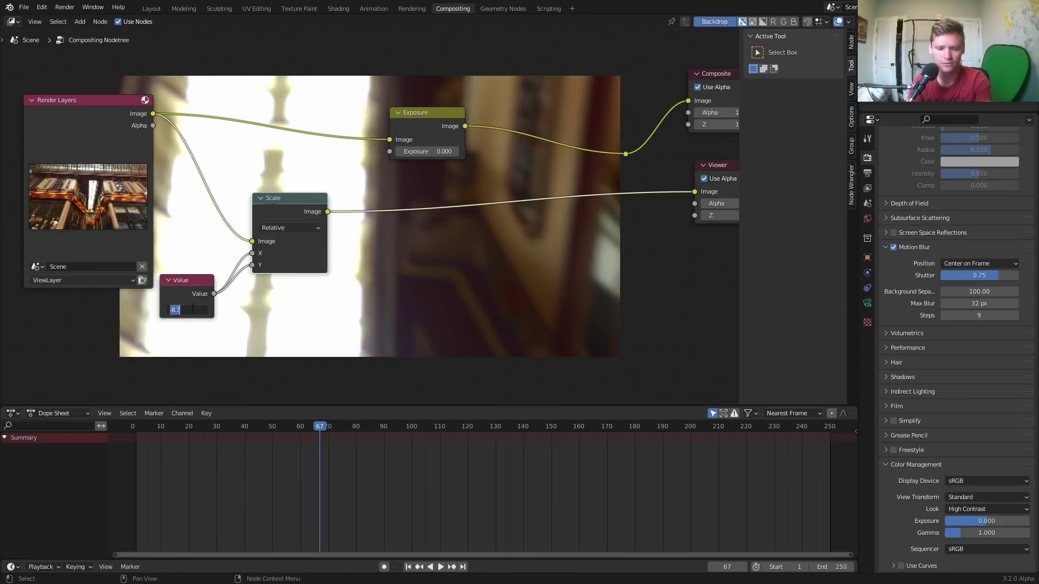
text(3.1)
key(Return)
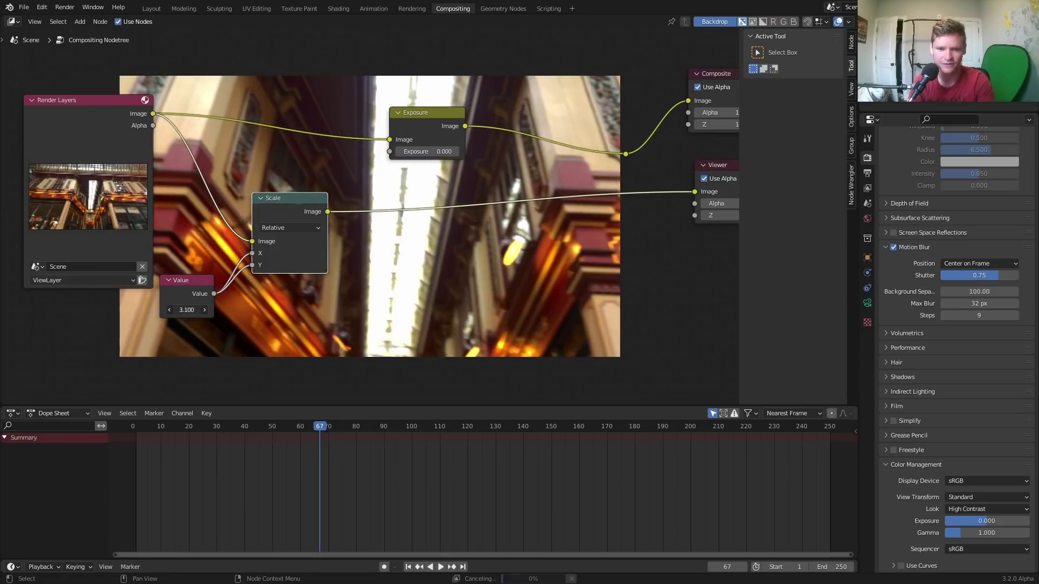
drag(186, 310, 233, 310)
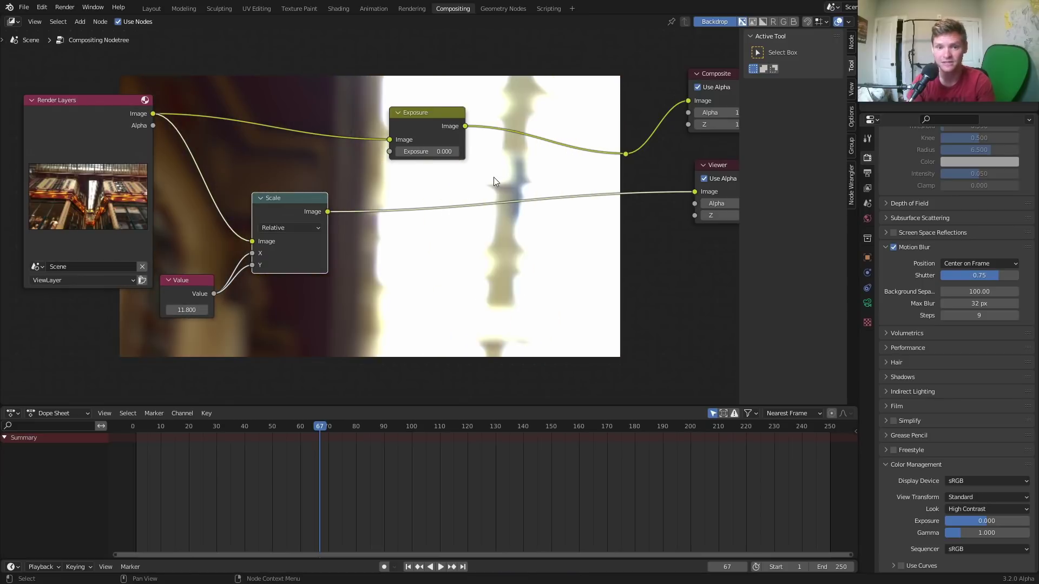
Try much larger scale factors in the Value node: 25, about 34.5, and 25 again.
click(184, 311)
text(25)
key(Return)
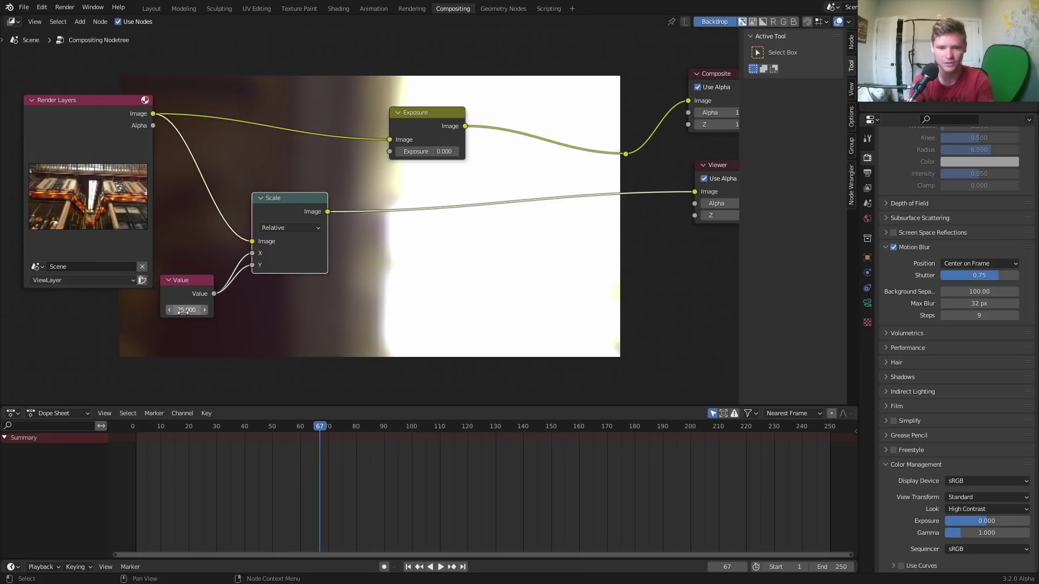
drag(184, 311, 187, 312)
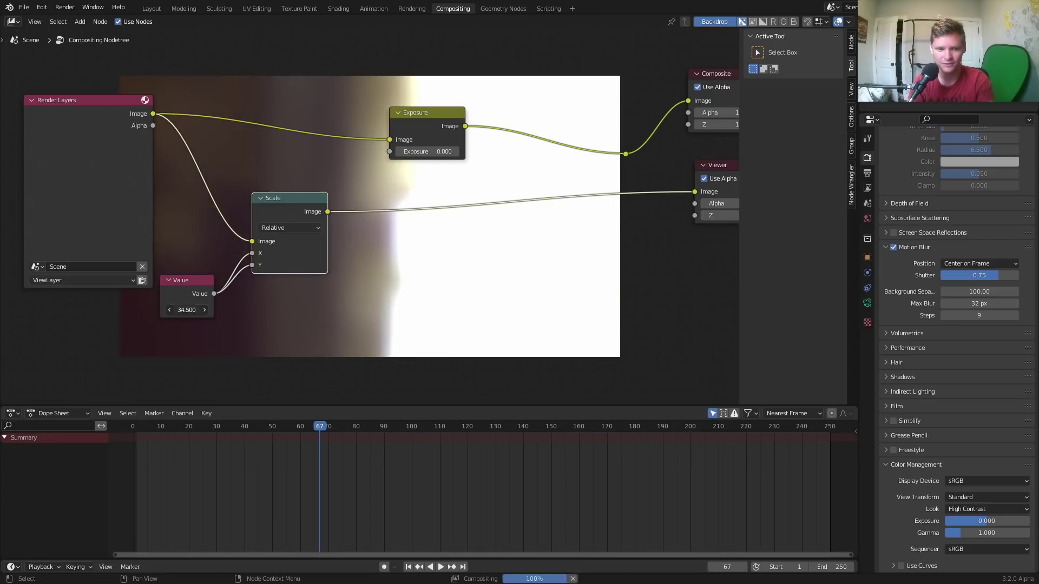
click(188, 312)
text(25)
key(Return)
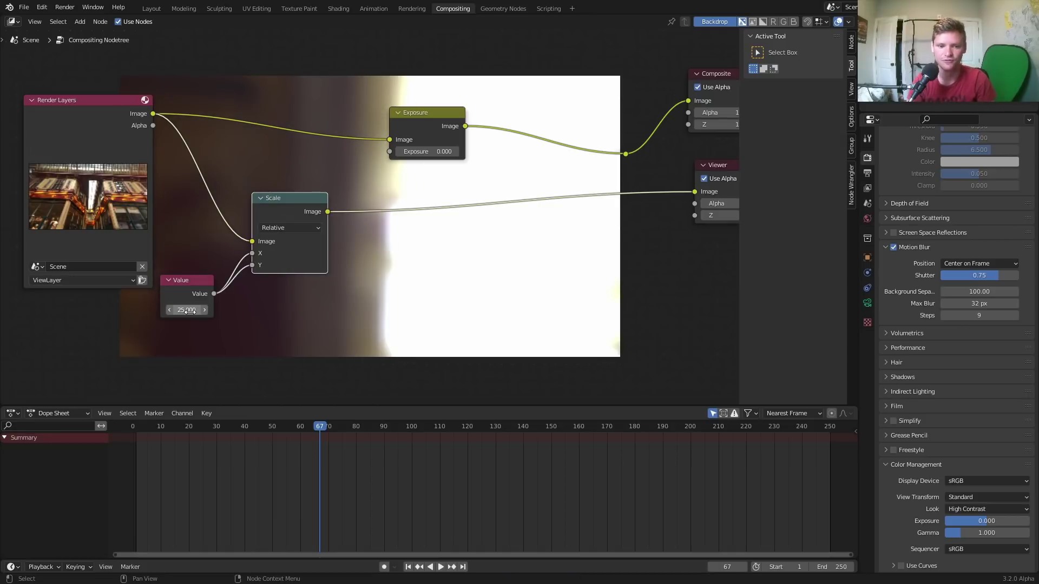
Set the Value node to 15 and preview the Render Layers image in the Viewer.
click(188, 312)
text(15)
key(Return)
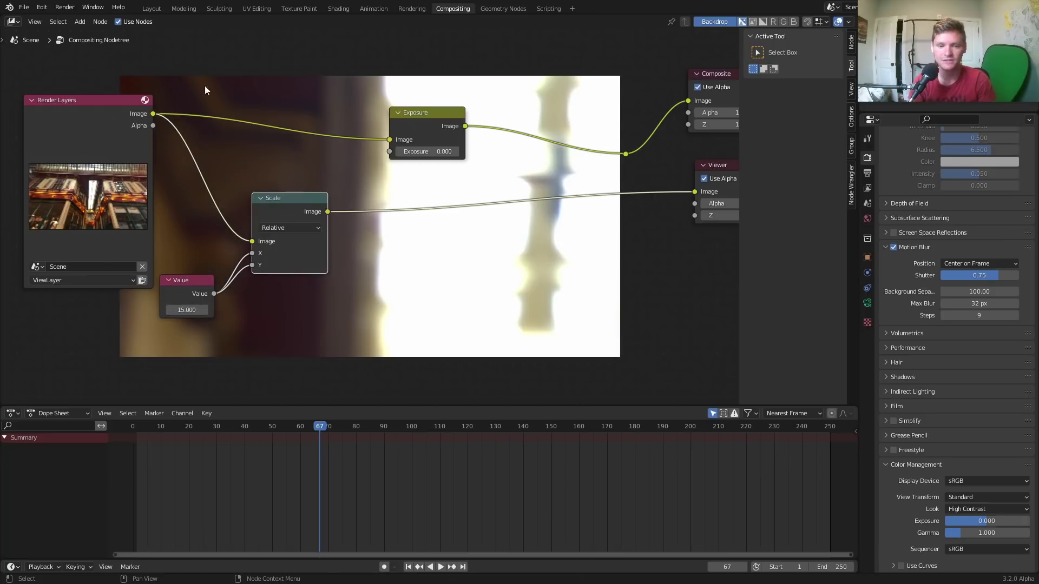
ctrl+shift+click(137, 114)
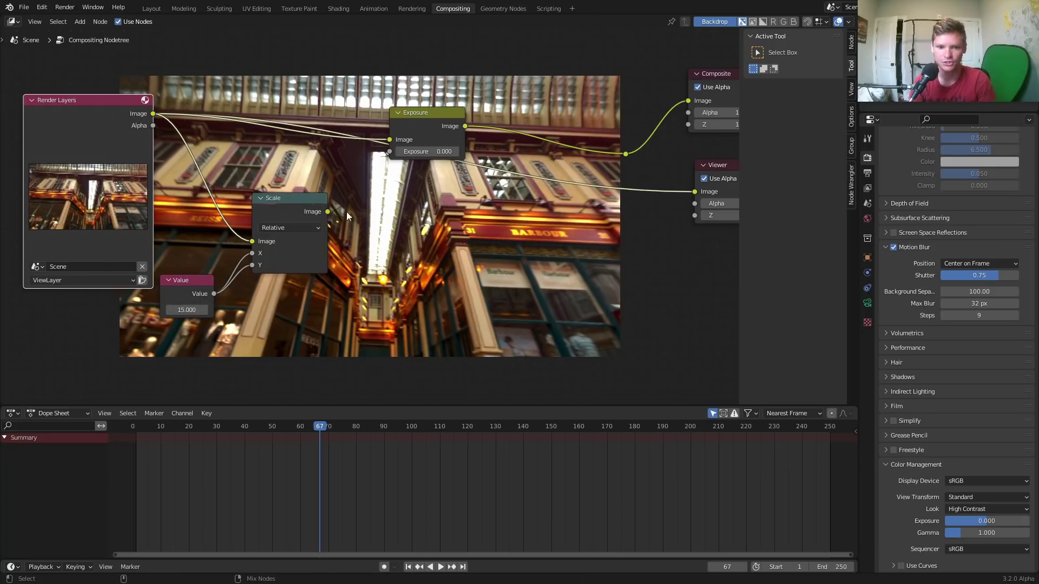
Preview the Scale node's output in the Viewer and insert a Levels node between them.
ctrl+shift+click(332, 213)
middle_drag(336, 211, 285, 212)
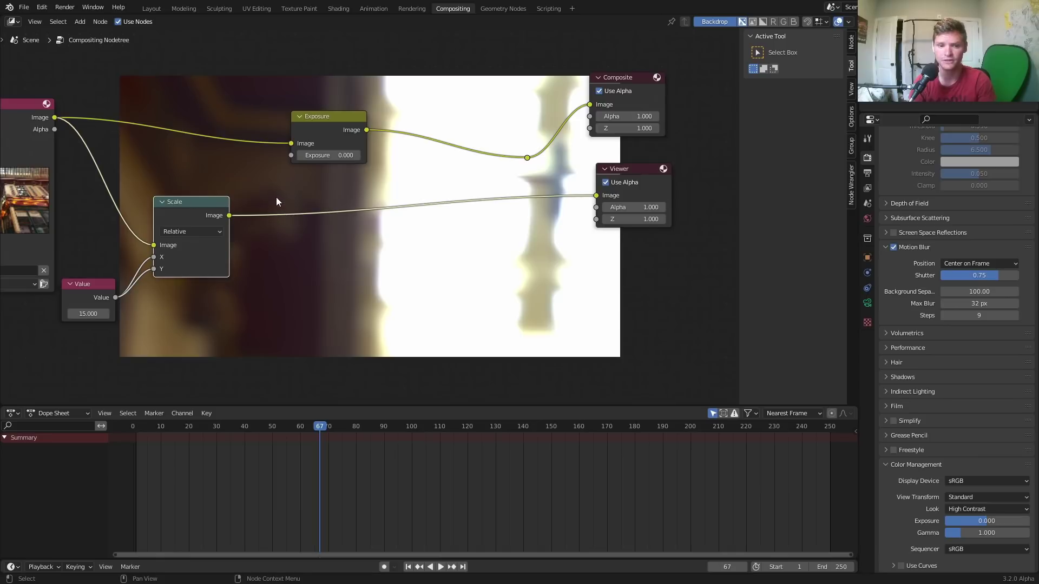
key(shift+a)
text(level)
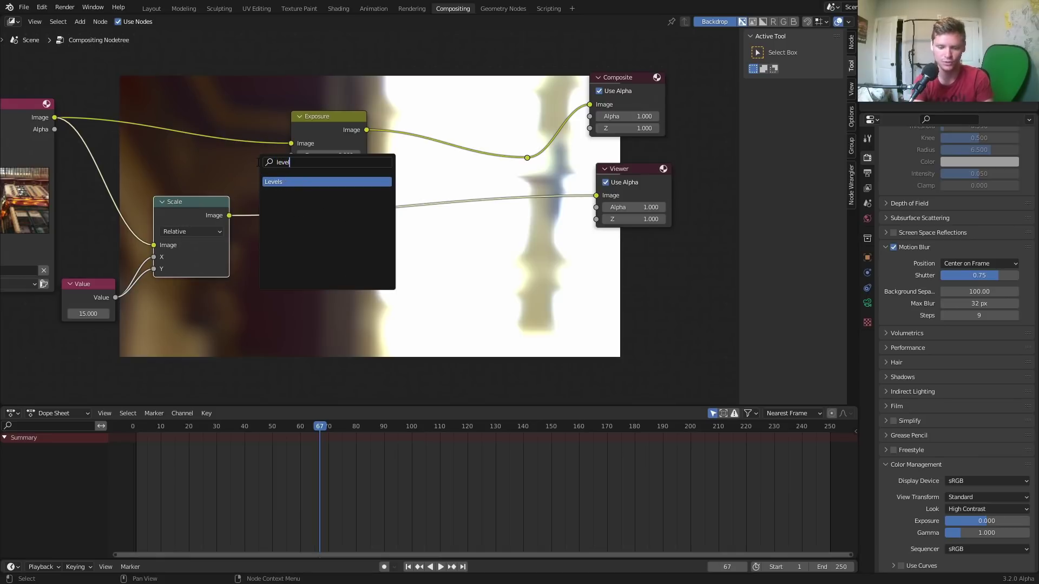
key(Return)
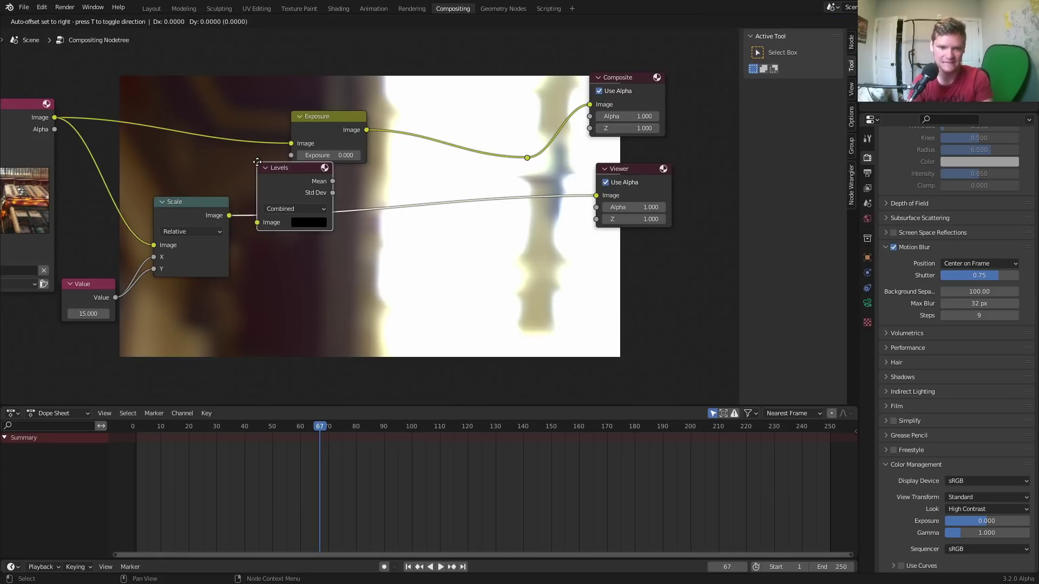
click(274, 196)
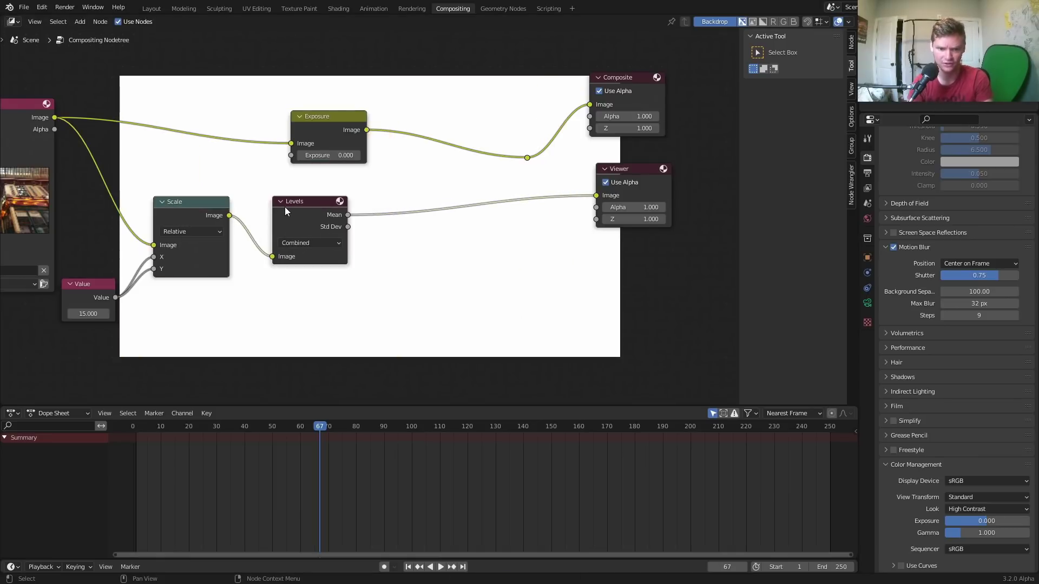
Set the Levels node to measure Luminance instead of the combined channels.
scroll(287, 210, up, 2)
click(310, 245)
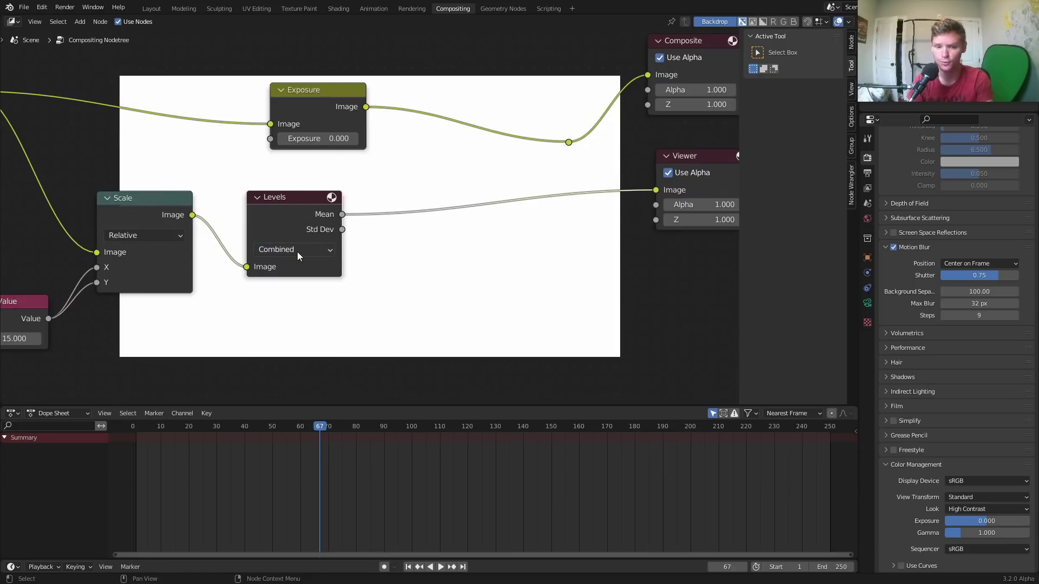
click(297, 251)
click(279, 325)
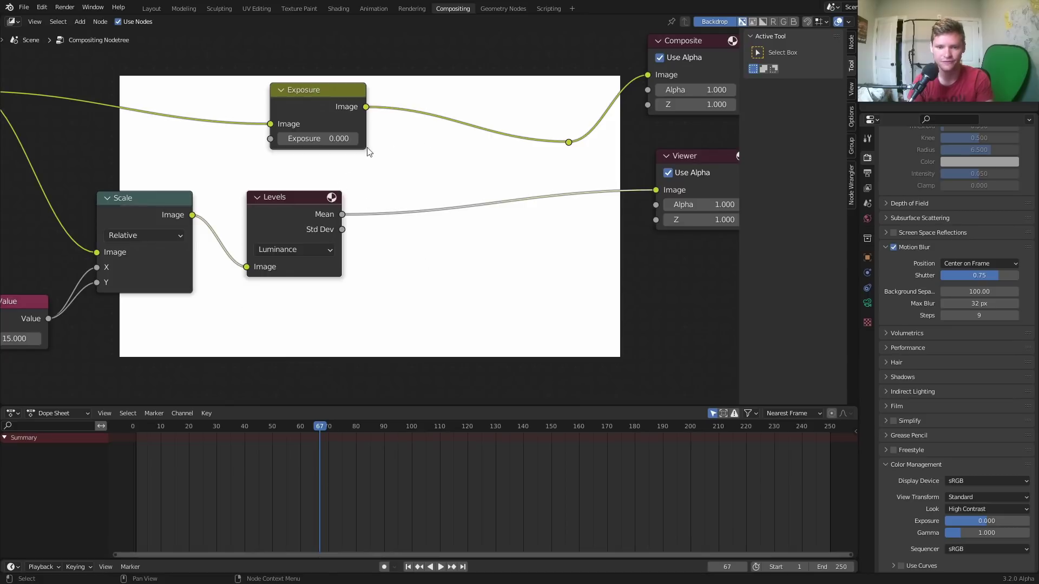
middle_drag(437, 200, 368, 197)
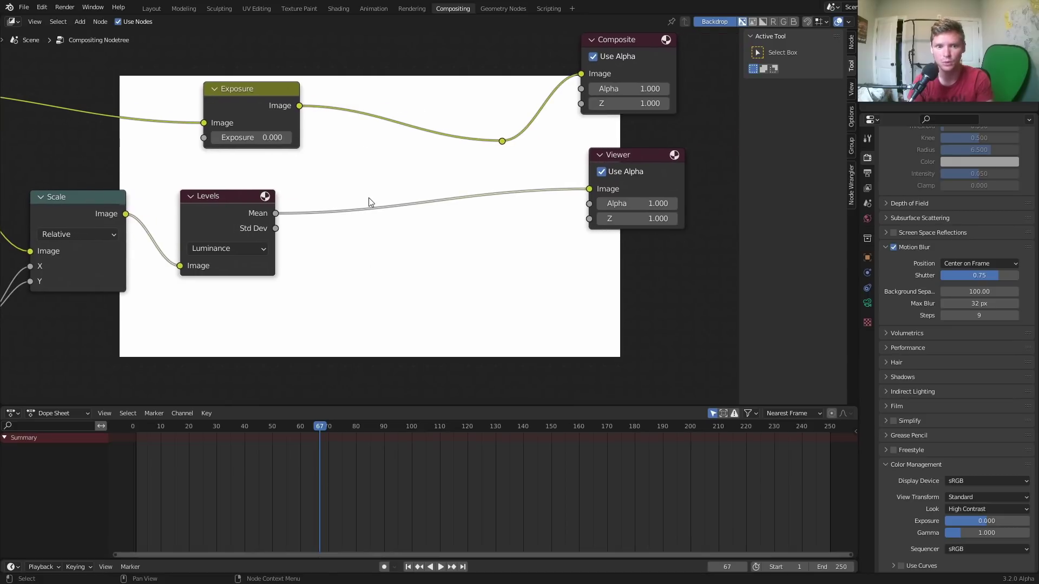
middle_drag(301, 234, 318, 190)
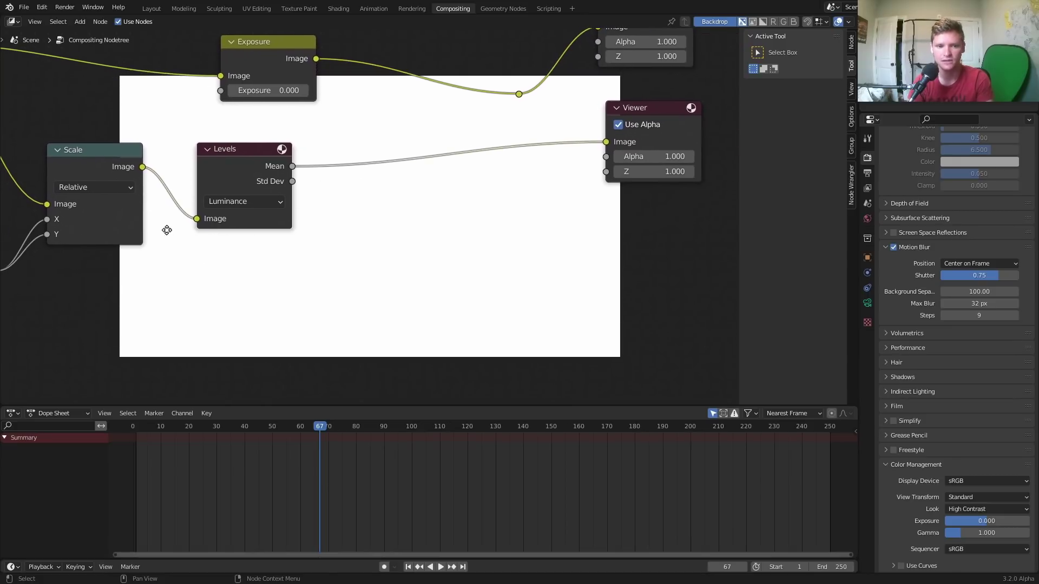
Try a scale factor of 1.4 in the Value node, compare the Scale and Levels previews, and restore the factor to 15.
middle_drag(166, 230, 322, 203)
ctrl+shift+click(261, 137)
drag(70, 268, 4, 268)
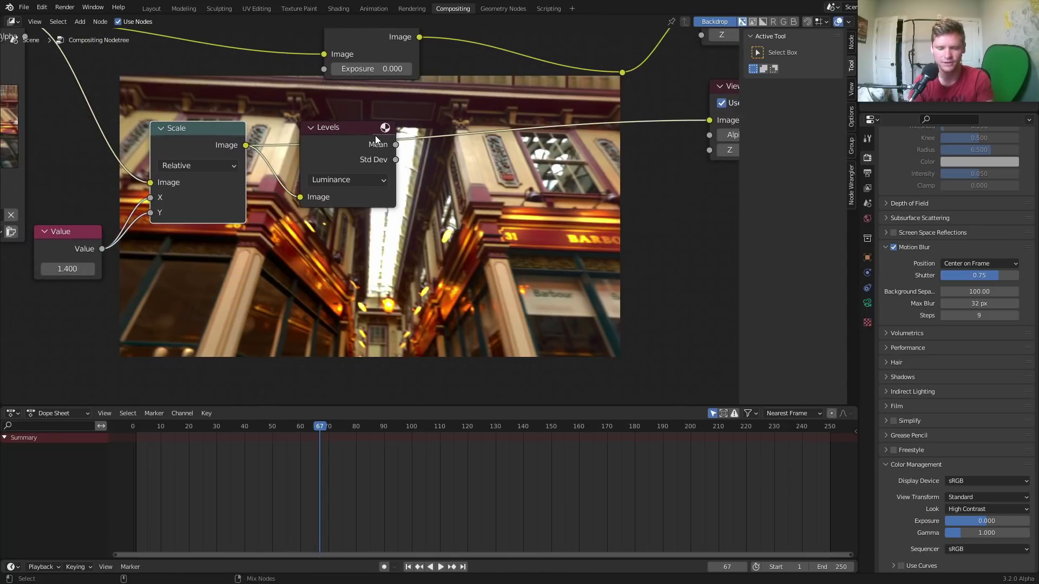
ctrl+shift+click(375, 135)
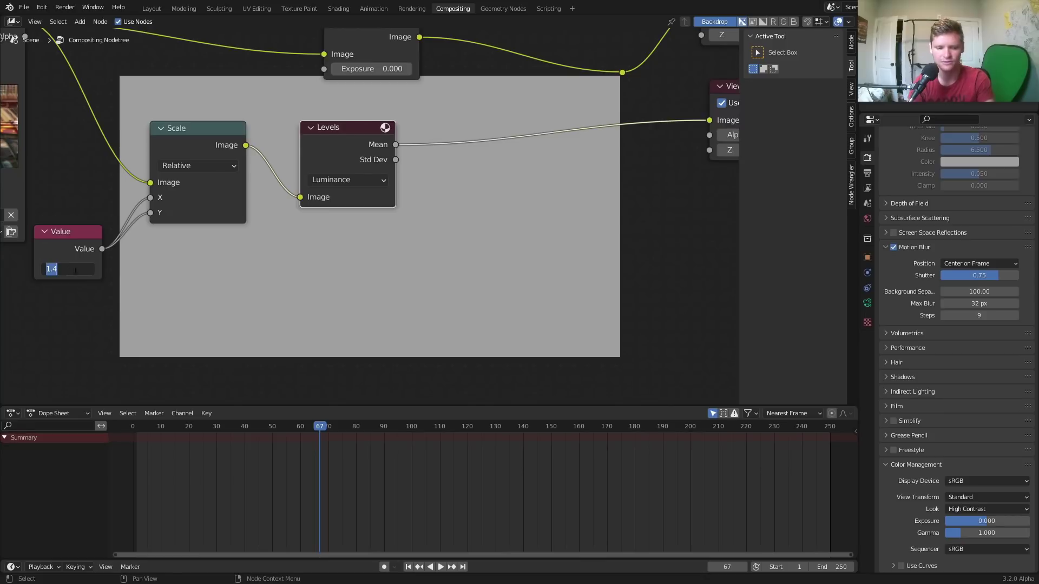
key(ctrl+z)
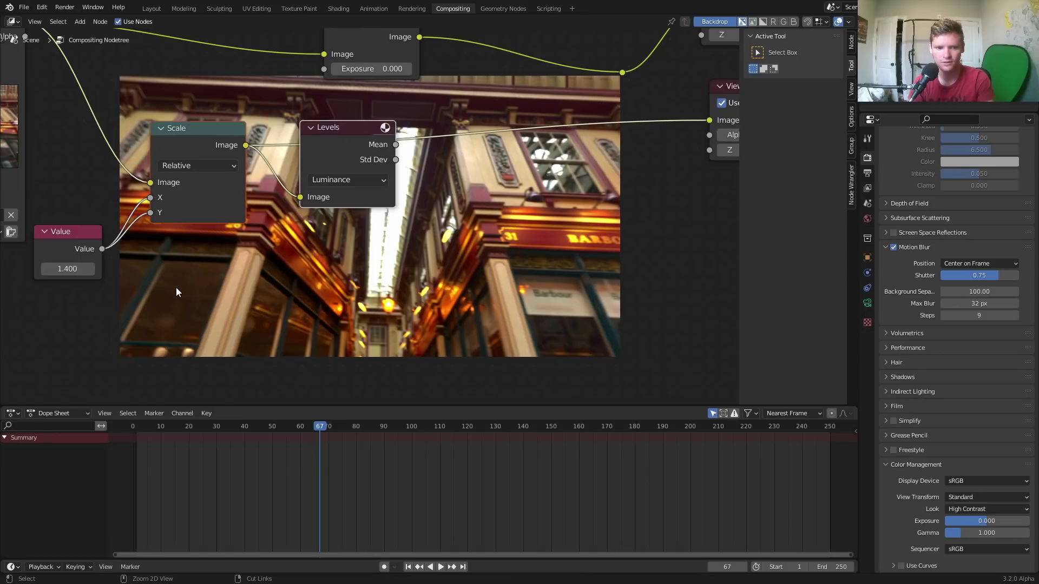
click(73, 270)
text(15)
key(Return)
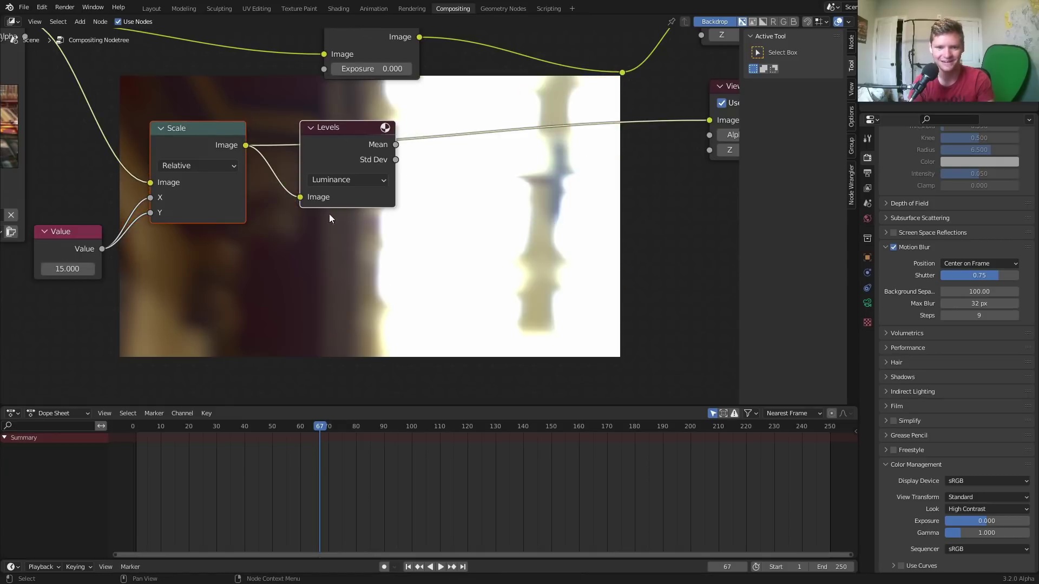
ctrl+shift+click(352, 135)
Try a scale factor of 2 while previewing the Levels Mean output, and return the Value node to 15.
click(68, 269)
text(1)
key(Return)
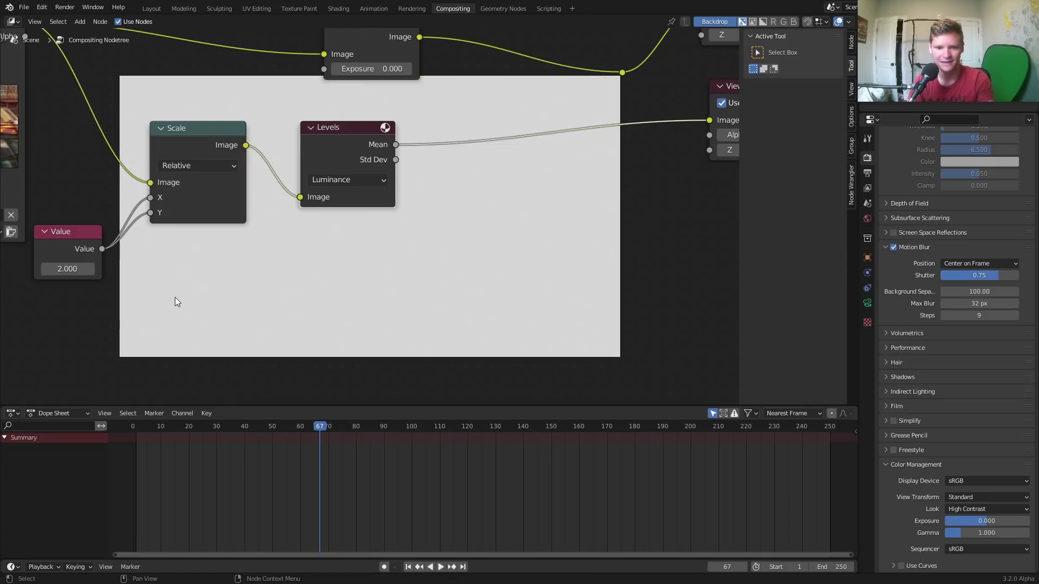
click(71, 269)
text(15)
key(Return)
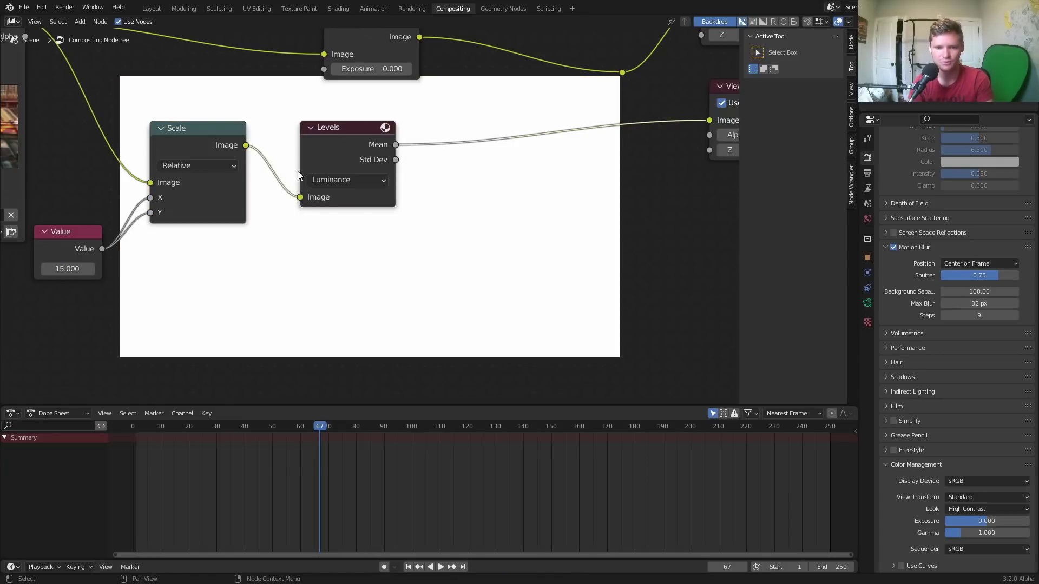
Add a Math node and link the Levels node's Mean output to its first Value input.
key(shift+a)
click(316, 148)
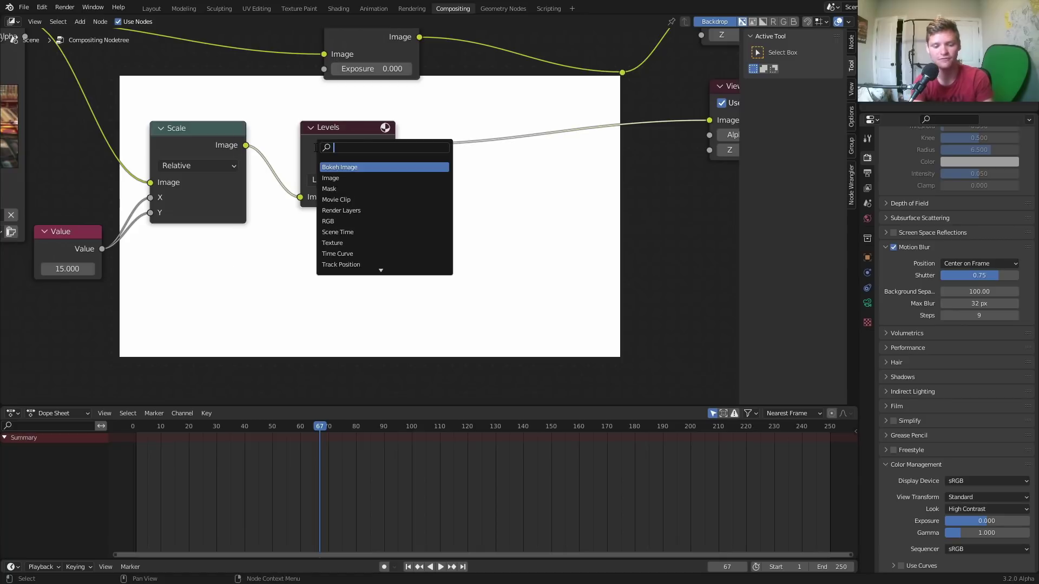
text(math)
key(Return)
click(468, 236)
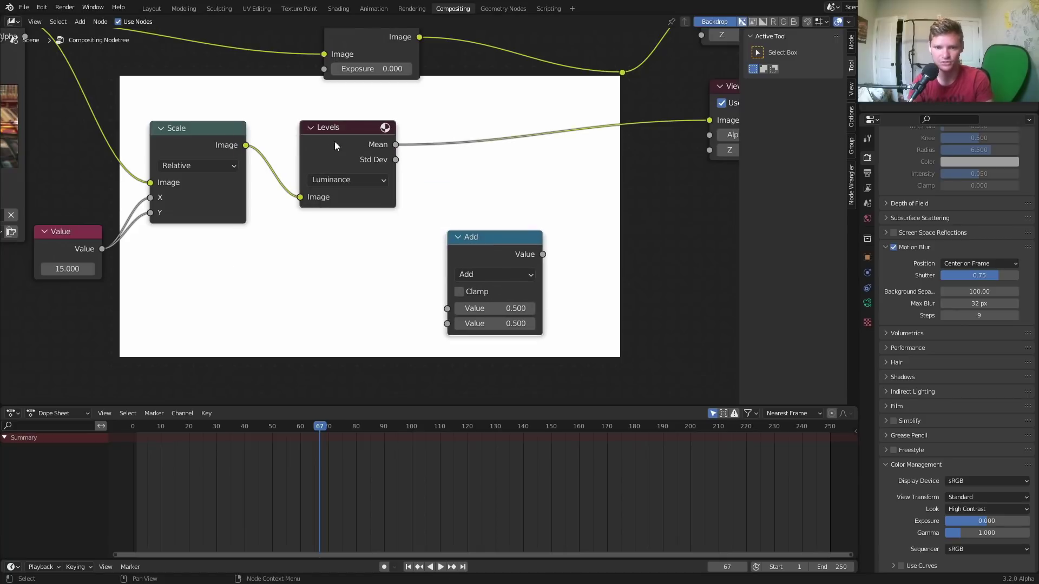
drag(340, 144, 326, 173)
alt+right_drag(329, 176, 486, 251)
Set the Math node to Greater Than, preview it in the Viewer, and raise its Threshold to 1.390.
middle_drag(488, 282, 288, 203)
click(363, 234)
click(433, 315)
ctrl+shift+click(389, 203)
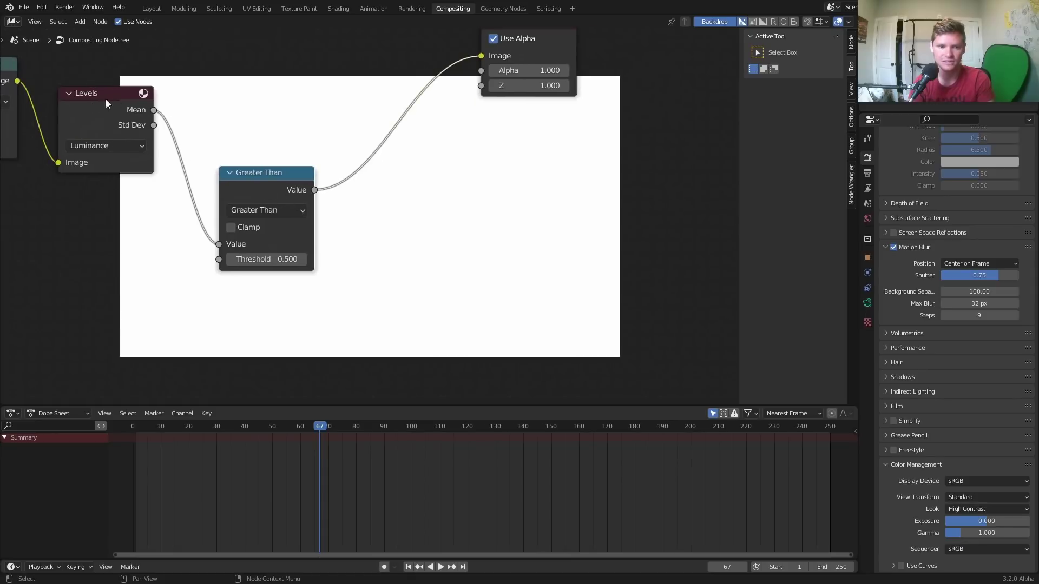
drag(269, 259, 369, 258)
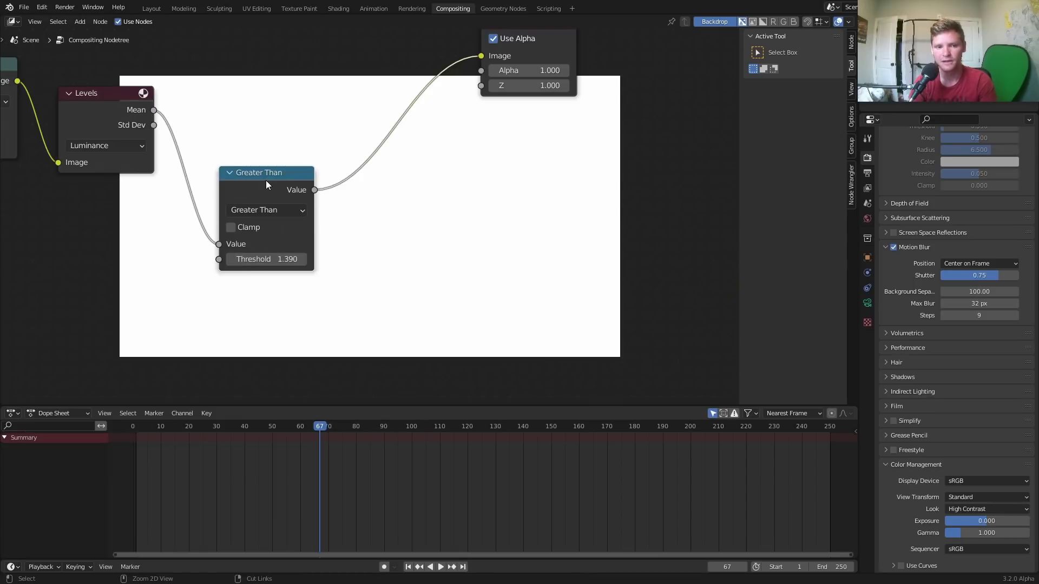
Delete the Greater Than node while keeping the link through it, and preview the exposed image from the reroute in the Viewer.
key(ctrl+x)
middle_drag(182, 152, 243, 261)
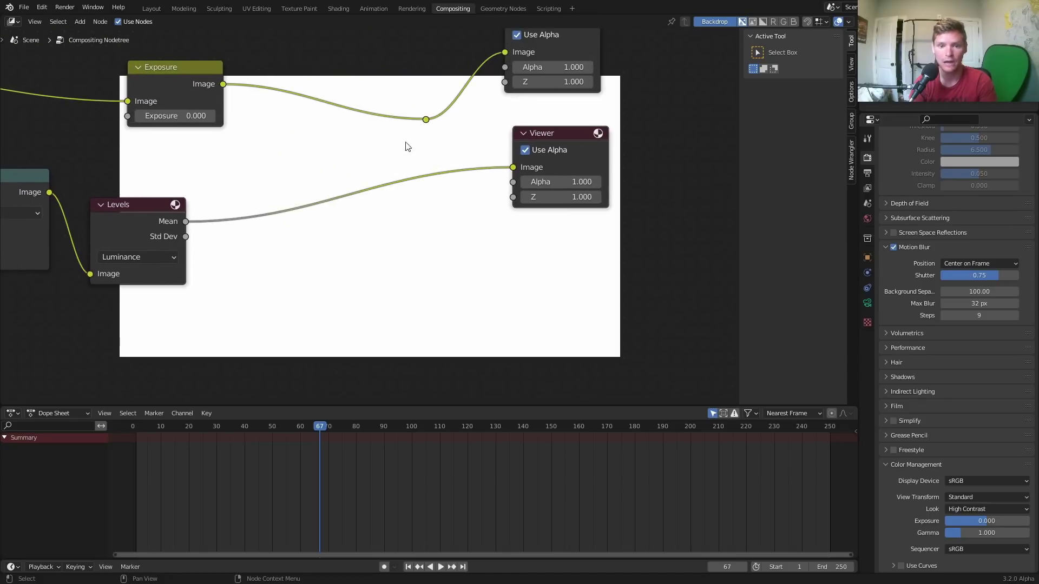
ctrl+shift+click(425, 120)
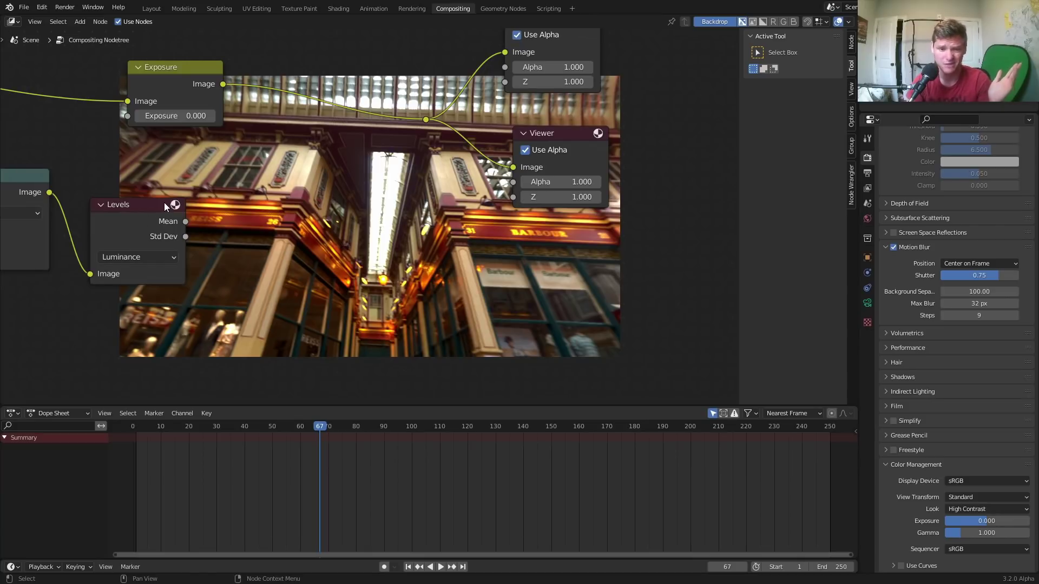
scroll(167, 189, down, 5)
middle_drag(132, 276, 320, 249)
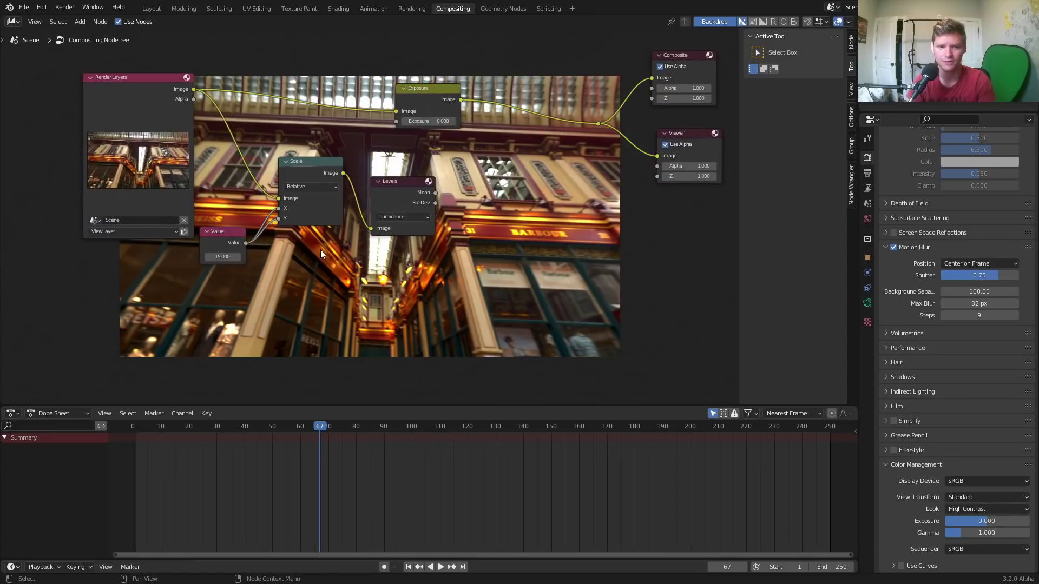
Move the Render Layers, Value, Scale and Levels nodes away from the Exposure node to make room.
drag(123, 289, 420, 190)
key(g)
click(218, 200)
click(249, 168)
Add a Map Range node after Levels and connect the Levels Mean output to its Value input.
key(shift+a)
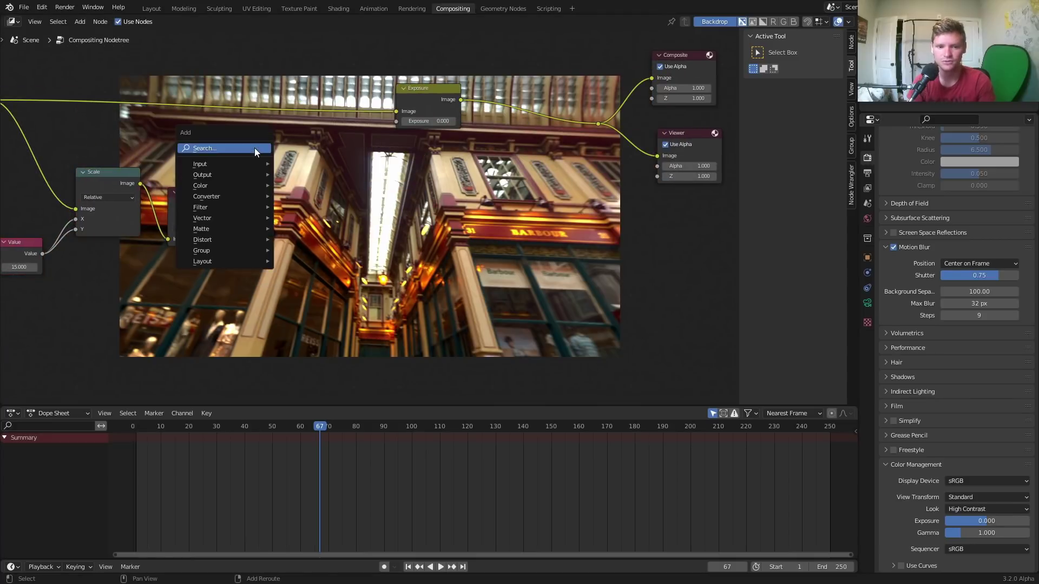
click(254, 148)
text(map)
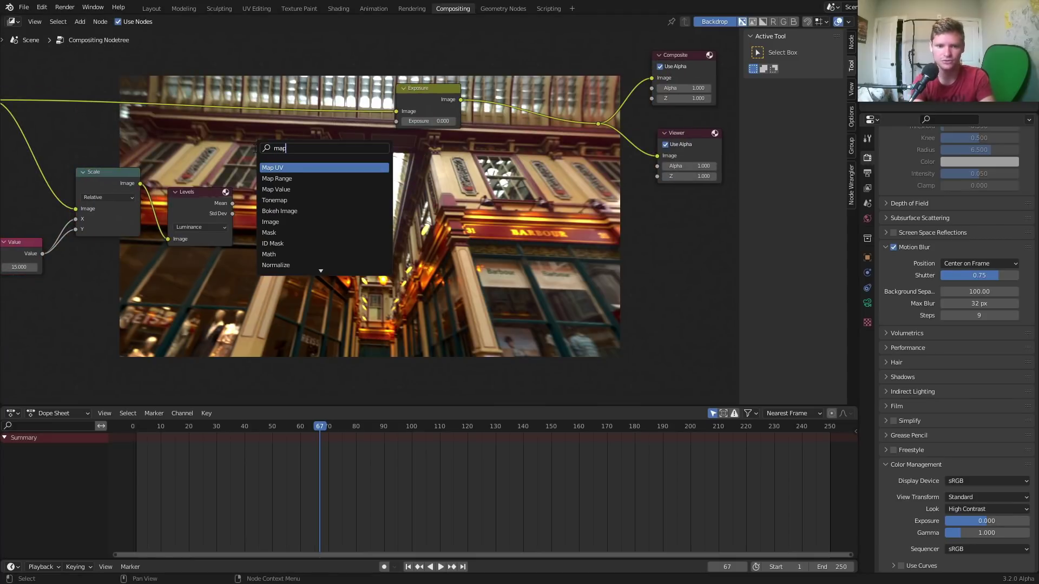
text( r)
key(Return)
click(278, 169)
scroll(243, 206, up, 1)
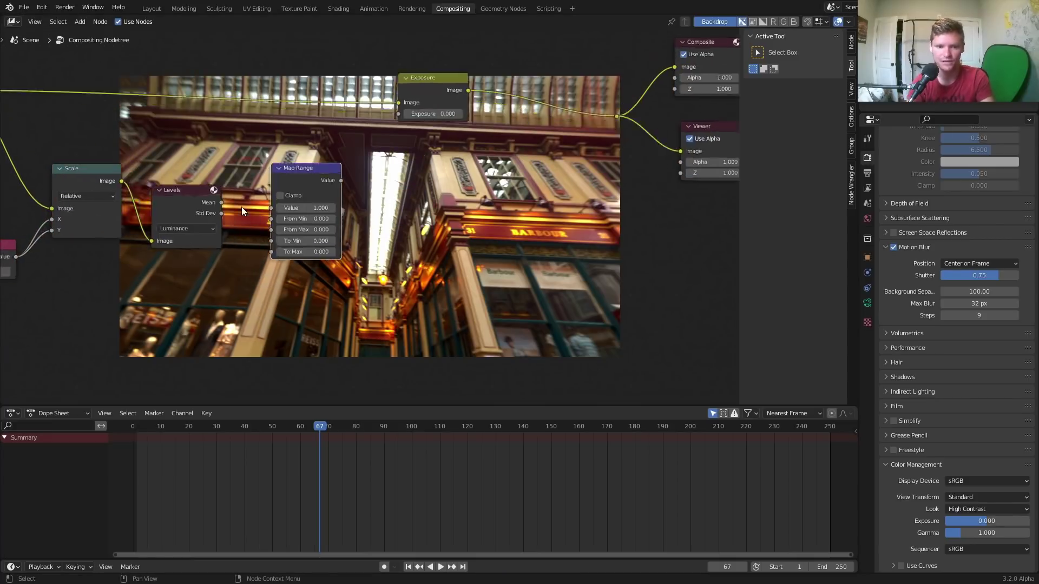
scroll(242, 206, up, 1)
drag(182, 198, 245, 205)
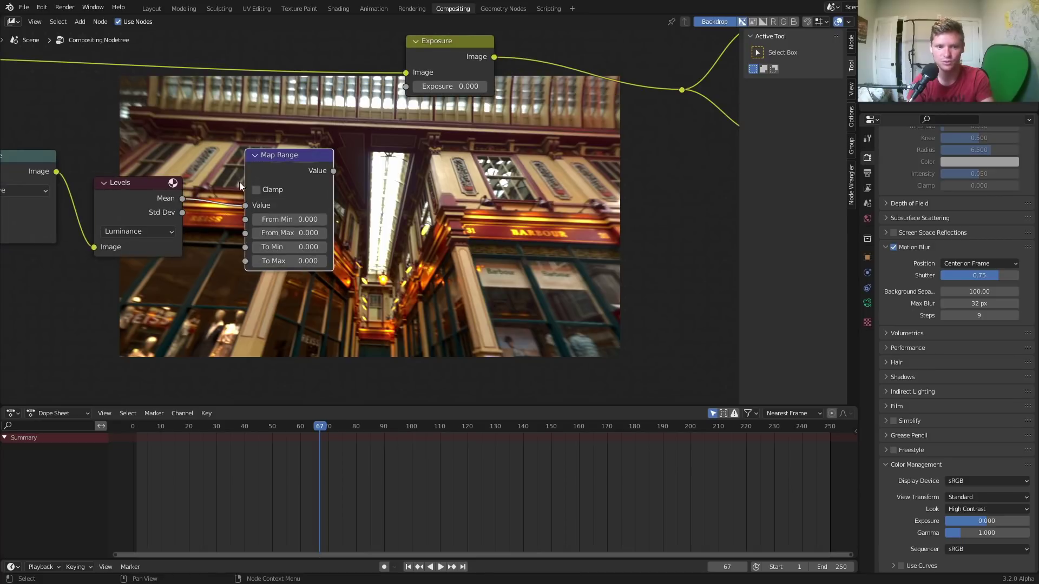
Preview the Scale output and the Map Range output in turn in the Viewer.
middle_drag(191, 195, 365, 159)
ctrl+shift+click(199, 128)
middle_drag(470, 174, 233, 195)
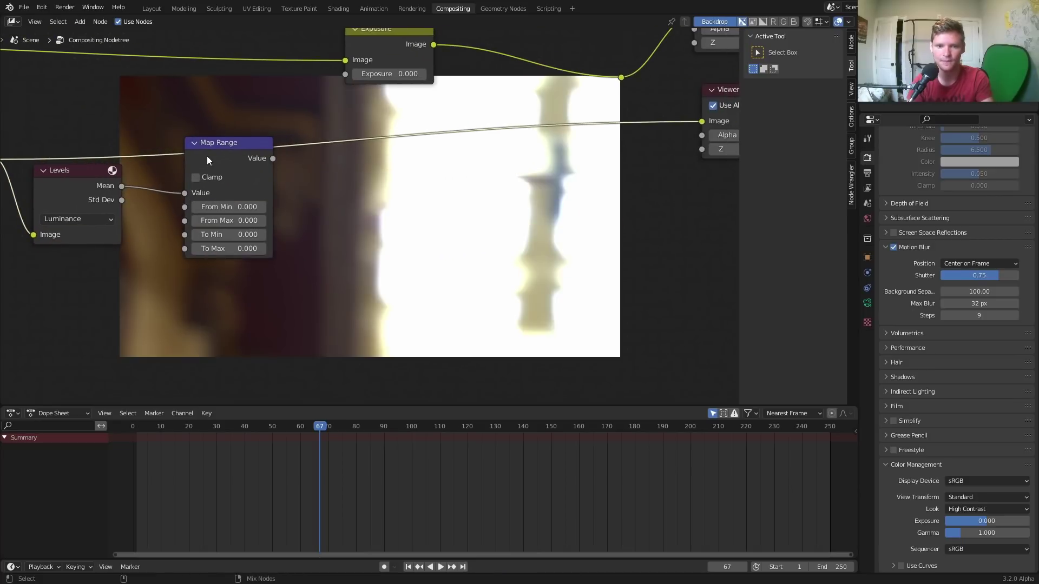
ctrl+shift+click(207, 156)
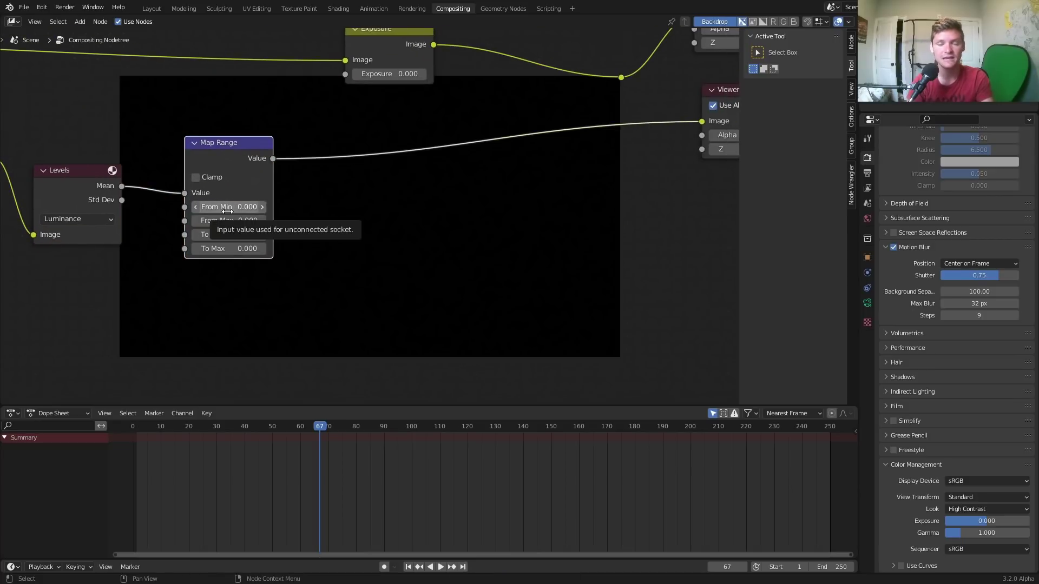
Set the Map Range node's From Max to 1.6 and leave To Min at 0.
click(254, 220)
text(1)
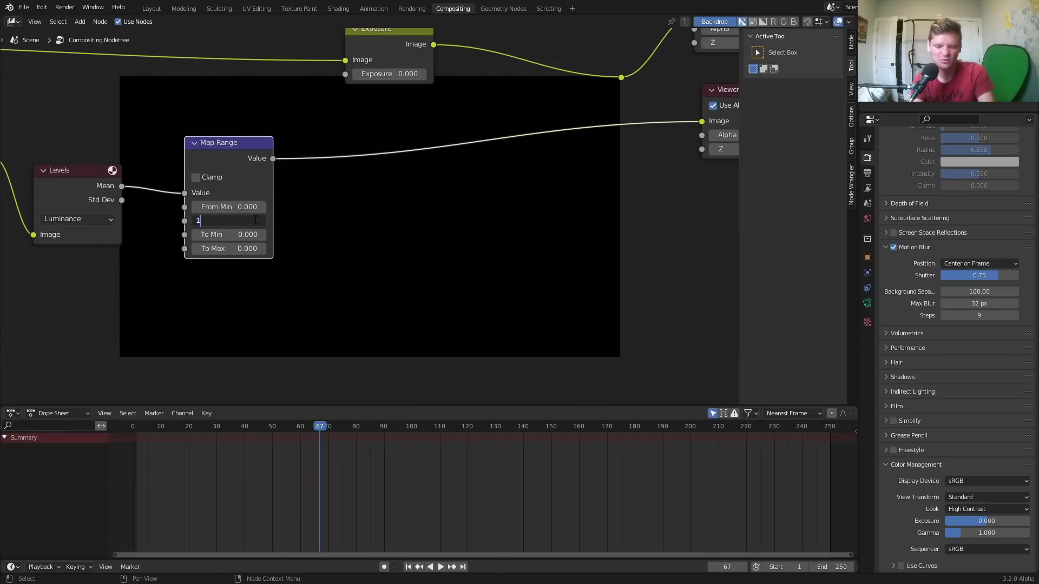
text(.6)
key(Return)
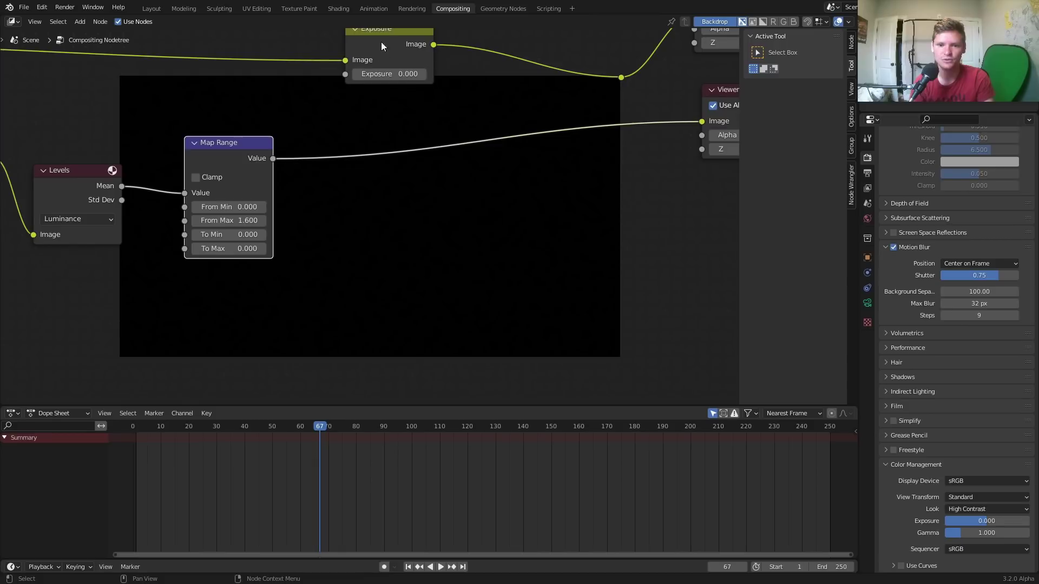
click(239, 236)
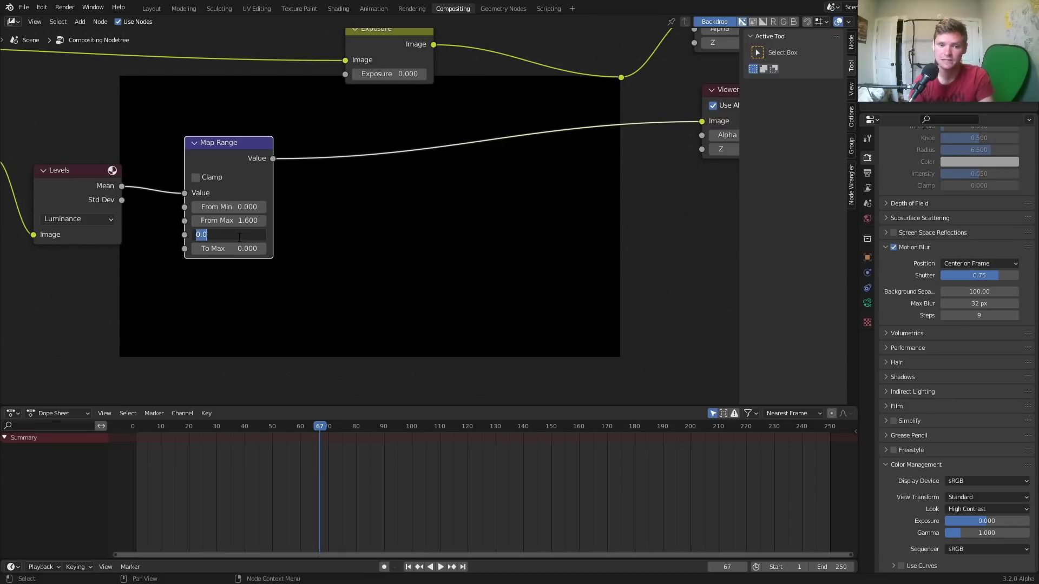
key(Return)
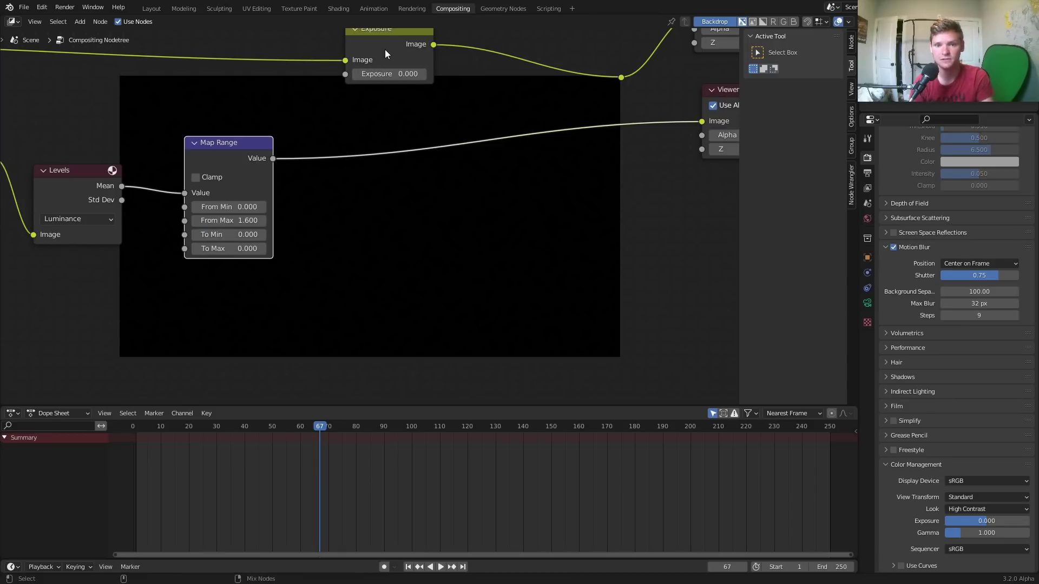
Preview the Exposure node's output in the Viewer, and try out and undo a change to its Exposure value.
ctrl+shift+click(387, 54)
mouse_move(391, 74)
mouse_down()
mouse_move(338, 74)
mouse_move(395, 74)
mouse_up()
key(ctrl+z)
Set the Map Range node's To Min to -3 and To Max to 3, and connect its Value output to the Exposure input.
click(217, 236)
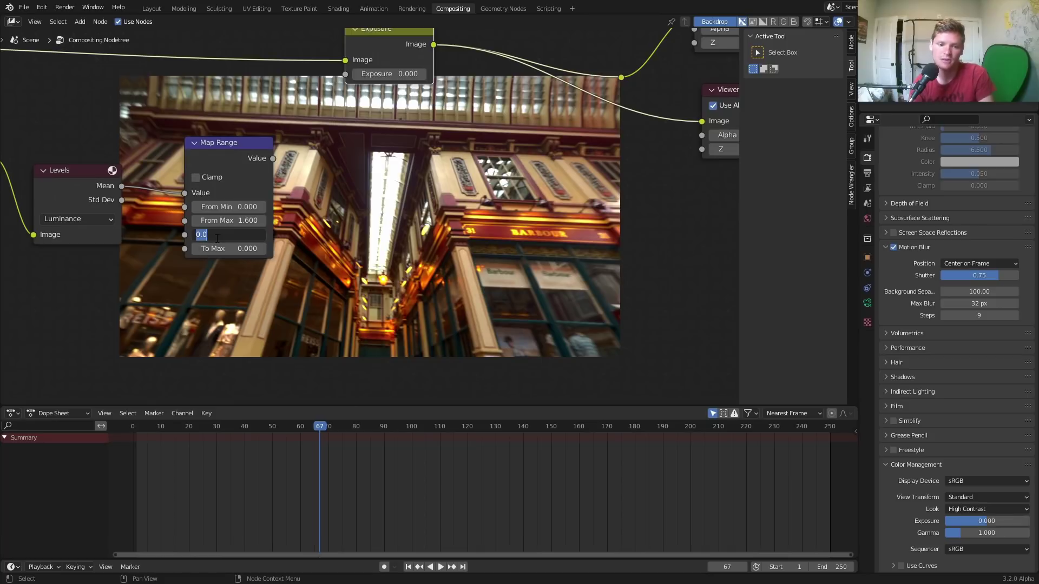
text(-3)
key(Tab)
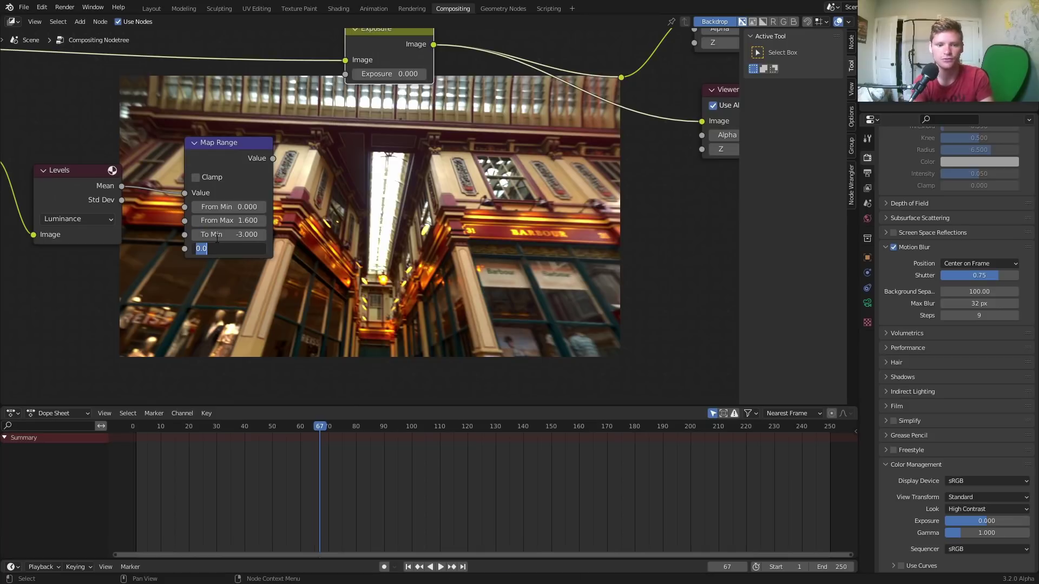
text(3)
key(Return)
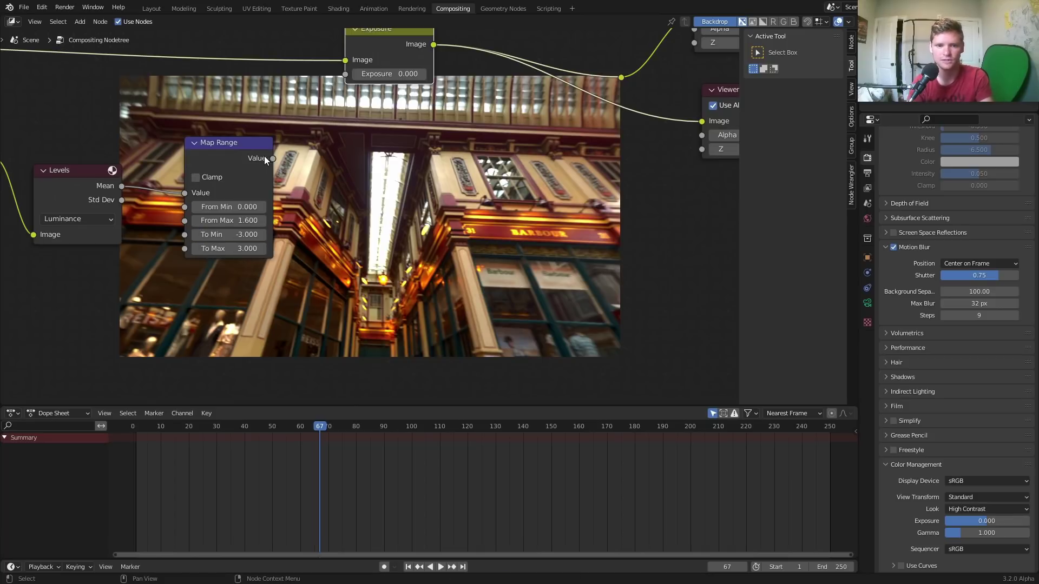
drag(273, 158, 345, 74)
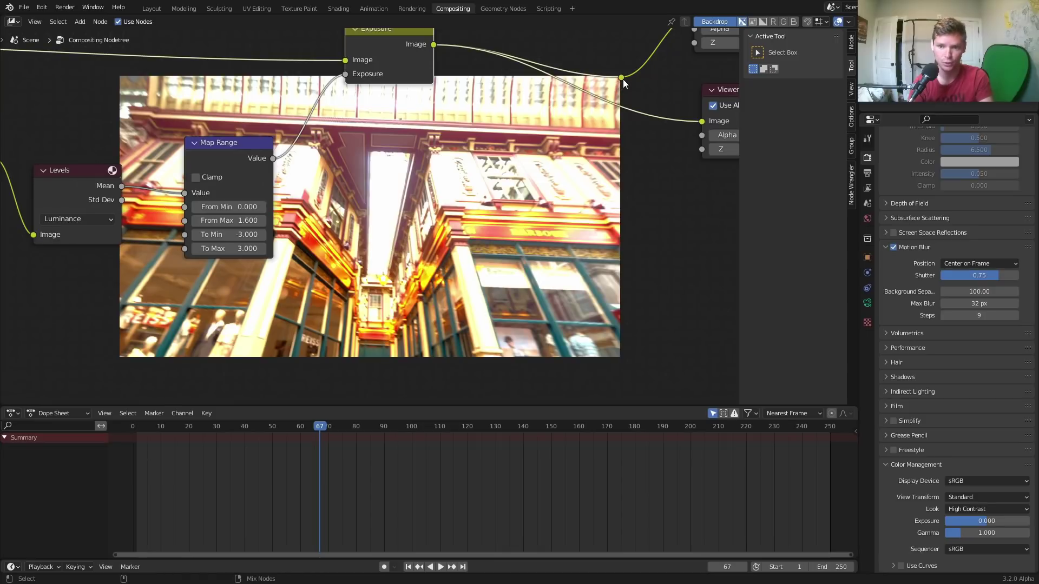
Preview the enlarged Scale output and the final Exposure result in turn in the Viewer.
ctrl+shift+click(622, 78)
middle_drag(249, 206, 288, 172)
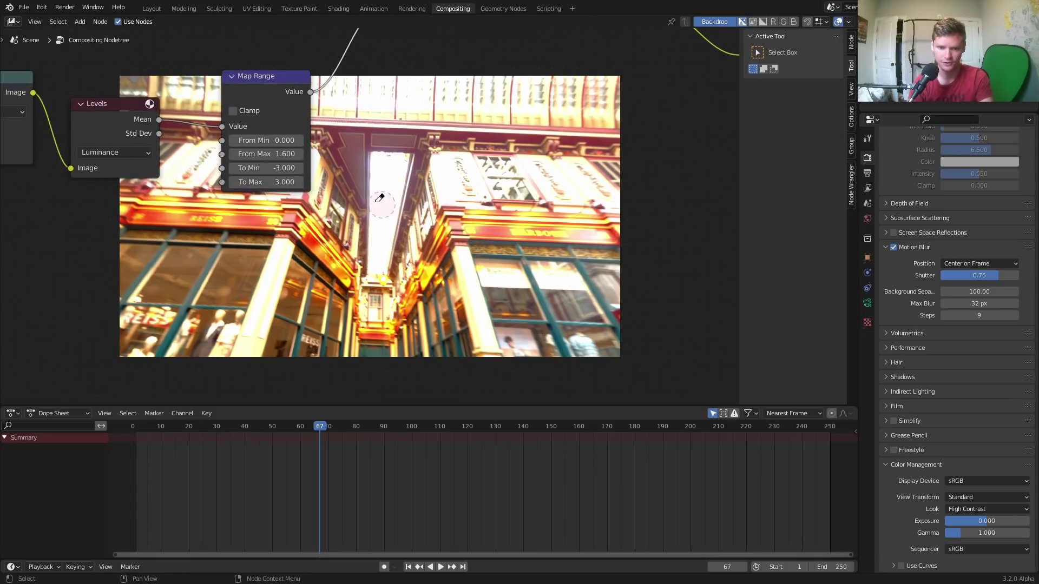
middle_drag(168, 189, 295, 184)
ctrl+shift+click(125, 77)
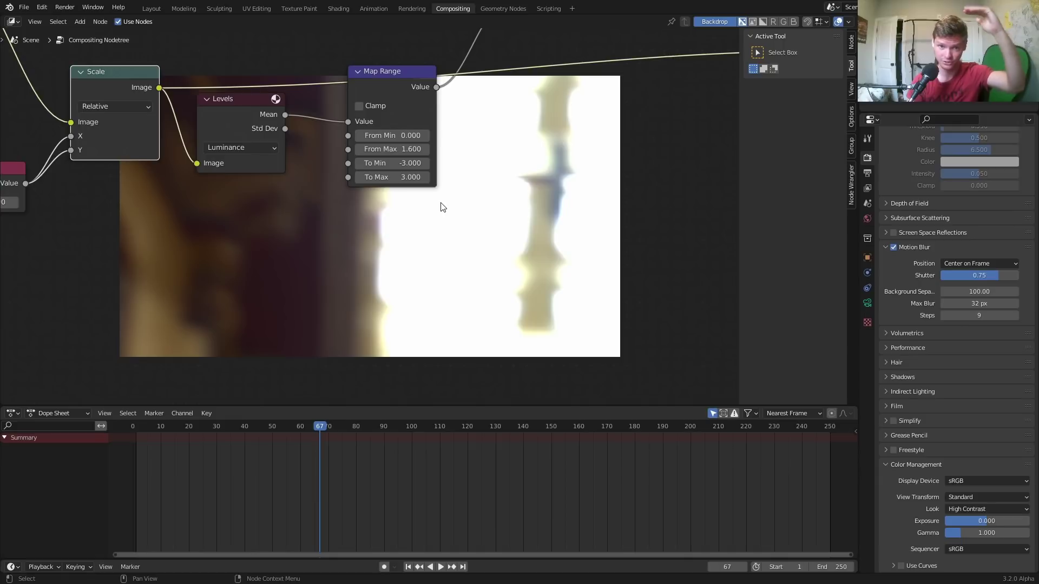
middle_drag(561, 138, 389, 230)
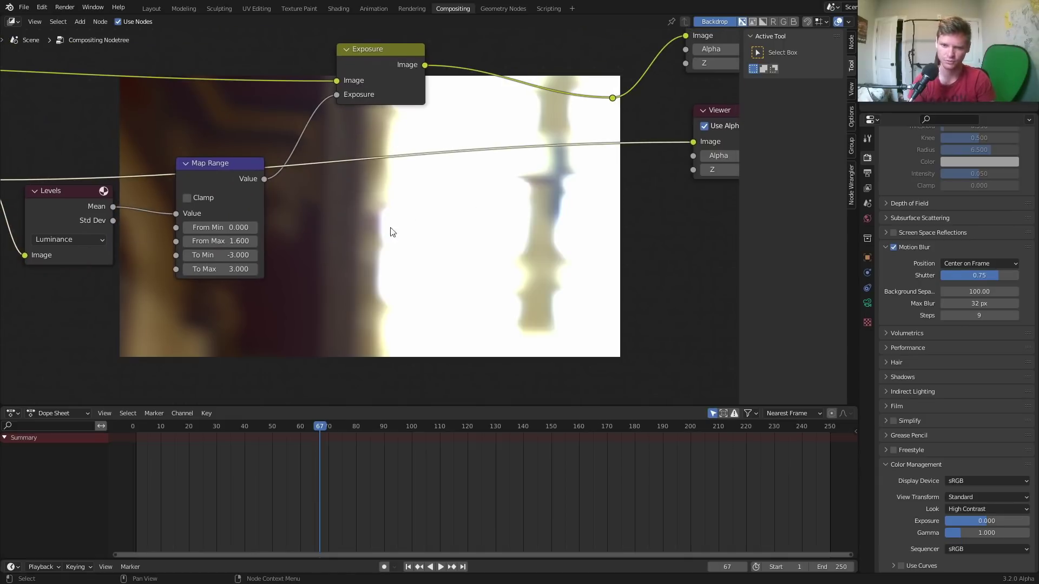
click(613, 98)
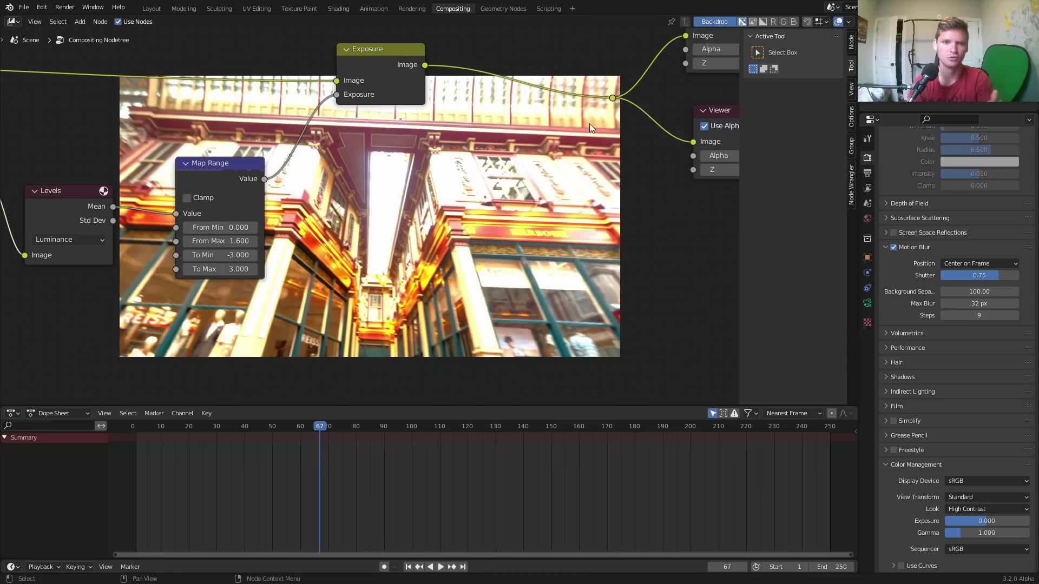
Set the Map Range node's To Min to 3 and To Max to -3.
click(230, 255)
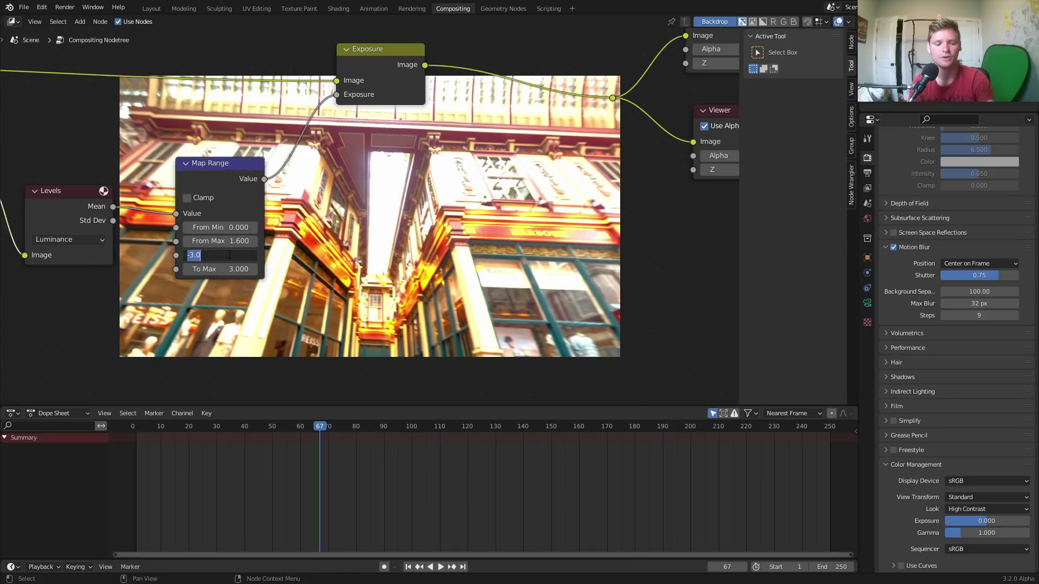
text(3)
key(Tab)
text(-3)
key(Return)
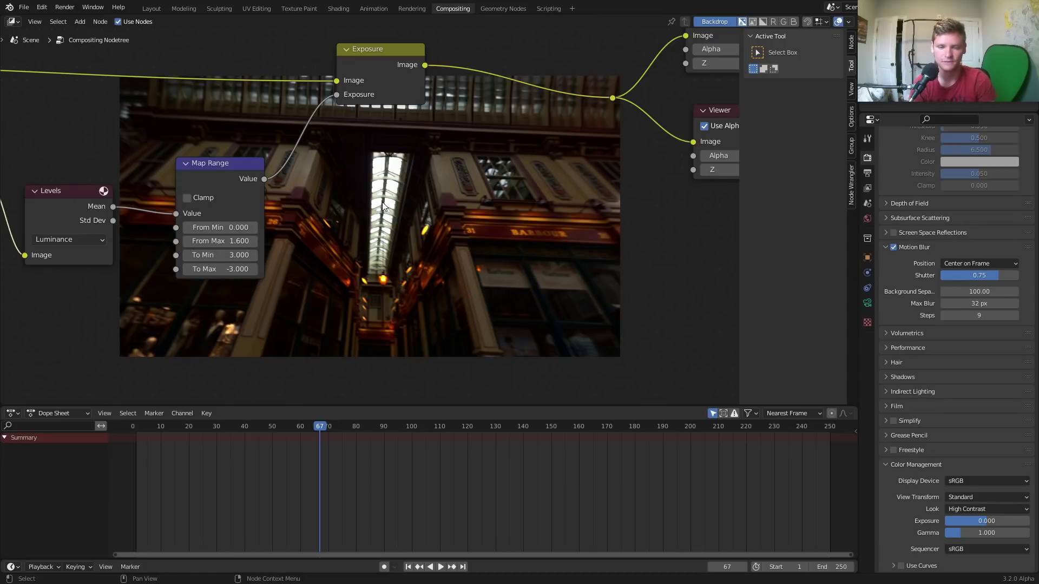
key(d)
mouse_move(371, 232)
mouse_down()
mouse_move(369, 223)
mouse_move(356, 238)
mouse_up()
mouse_move(349, 242)
right_down()
mouse_move(382, 250)
mouse_move(392, 222)
right_up()
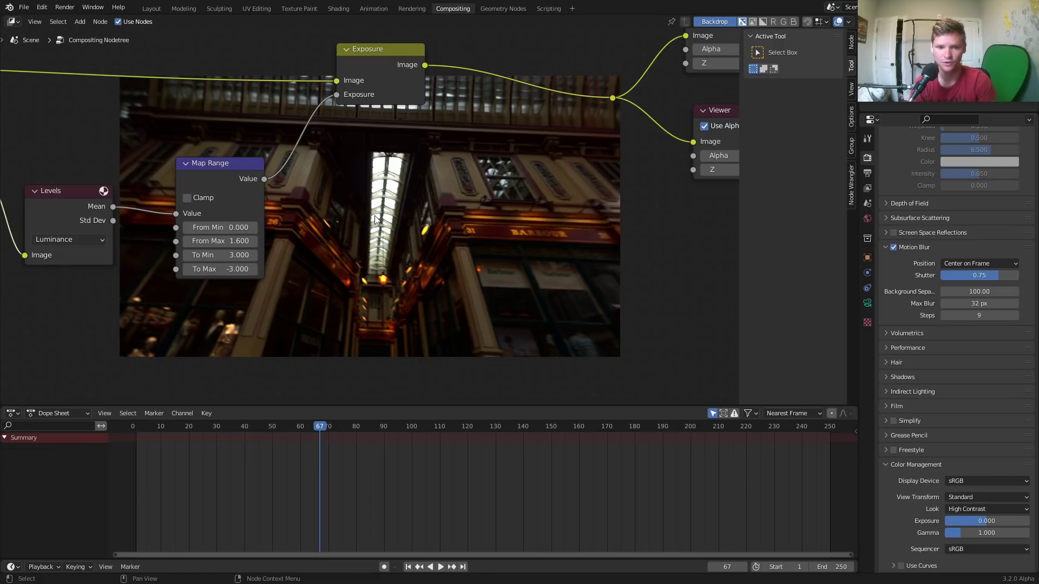
Set the Map Range node's To Min to 1.6 and To Max to -1.6.
middle_drag(224, 256, 317, 233)
drag(313, 160, 340, 169)
scroll(366, 215, up, 5)
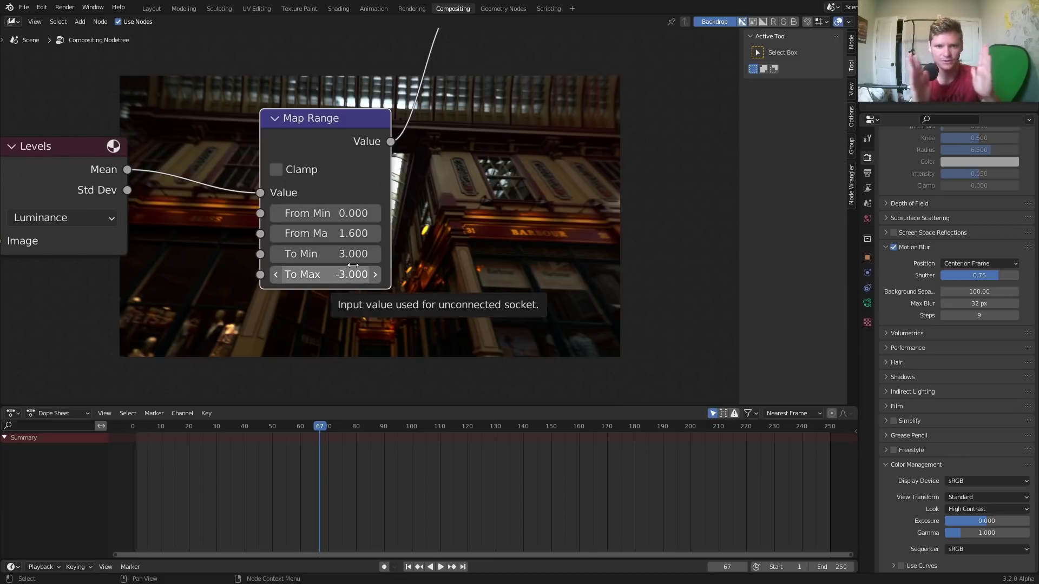
click(338, 251)
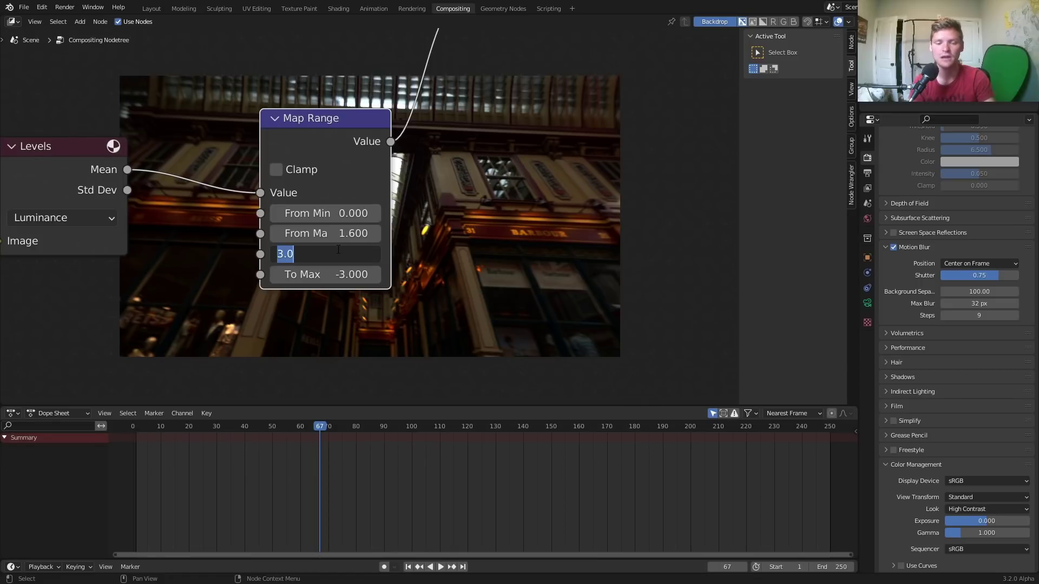
text(-)
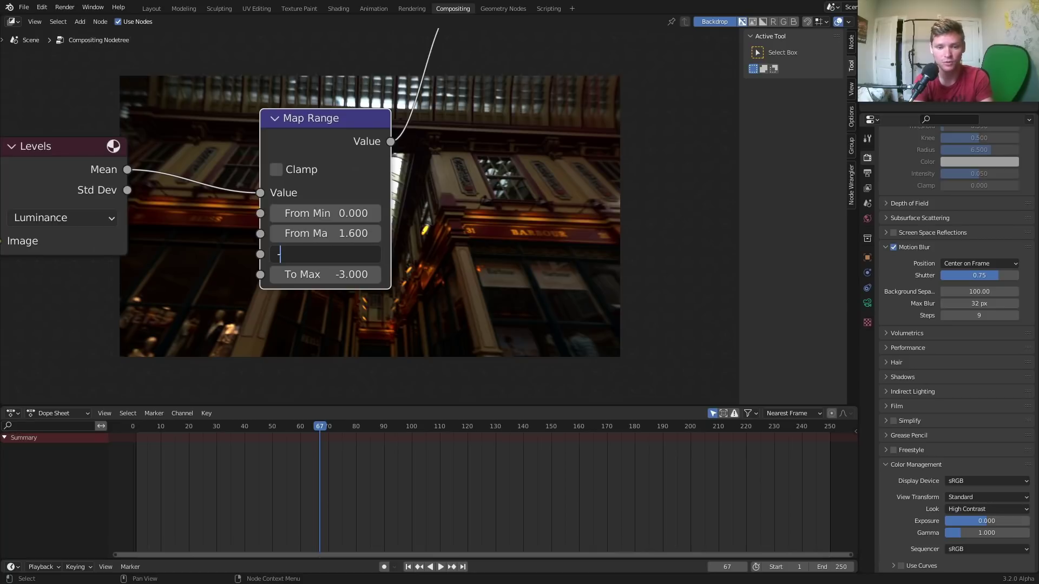
key(BackSpace)
text(1)
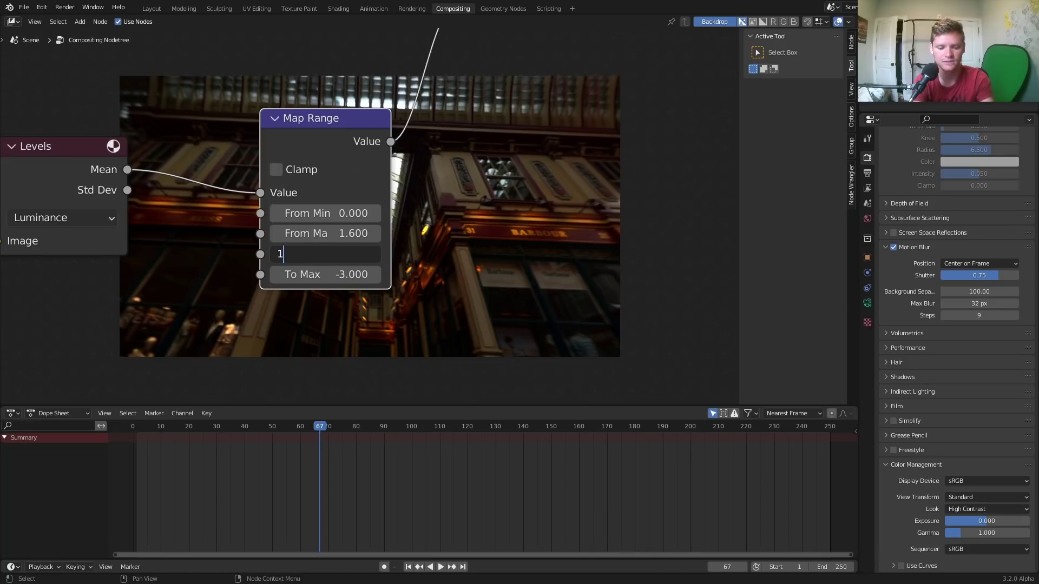
text(.6)
key(Tab)
text(-1)
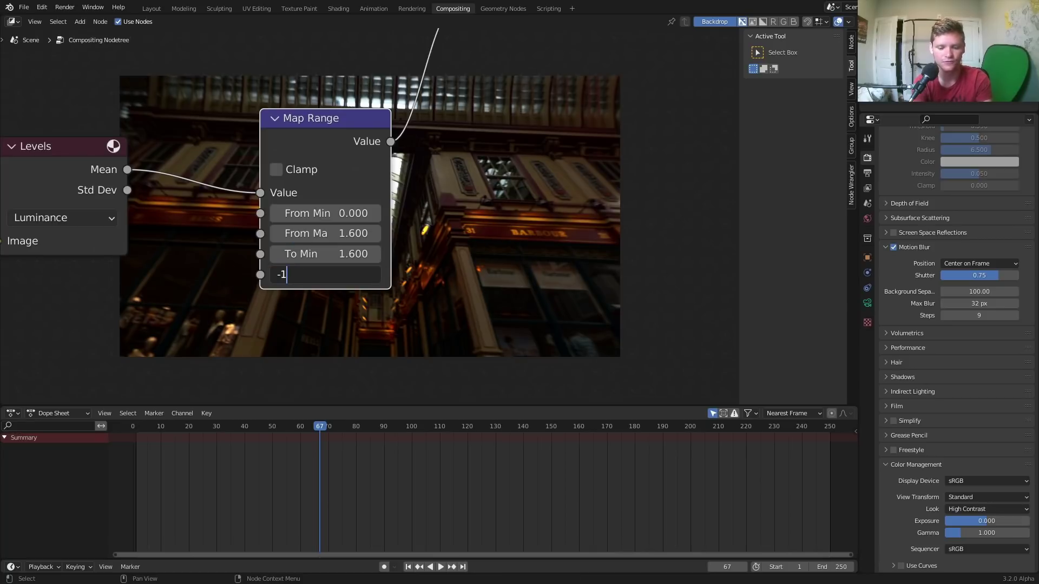
text(.6)
key(Return)
Mute and unmute the Exposure node to compare the image with and without the exposure correction.
middle_drag(420, 226, 319, 240)
scroll(318, 240, down, 4)
middle_drag(360, 130, 315, 176)
scroll(315, 176, down, 1)
click(333, 86)
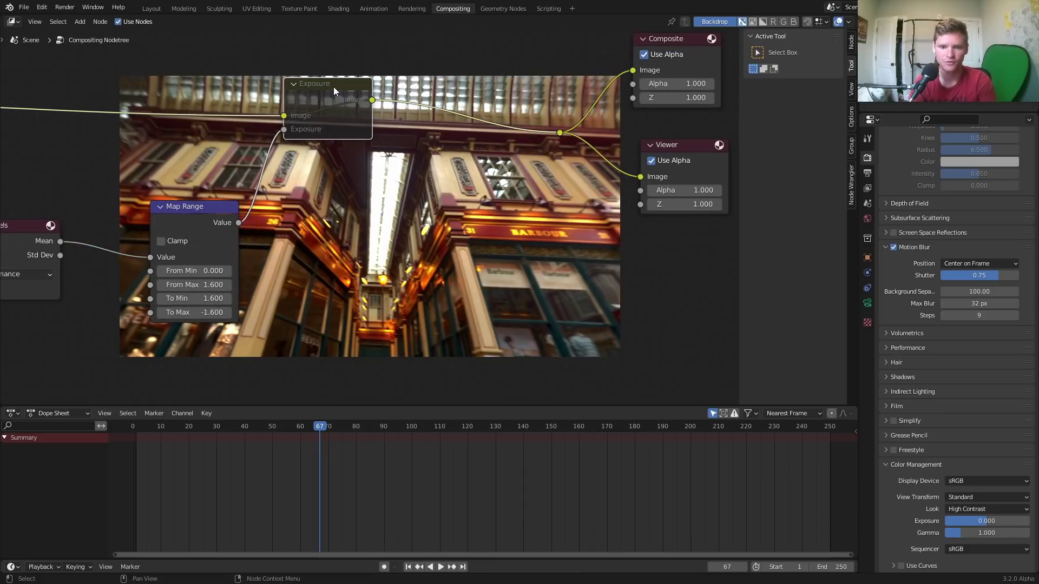
click(334, 87)
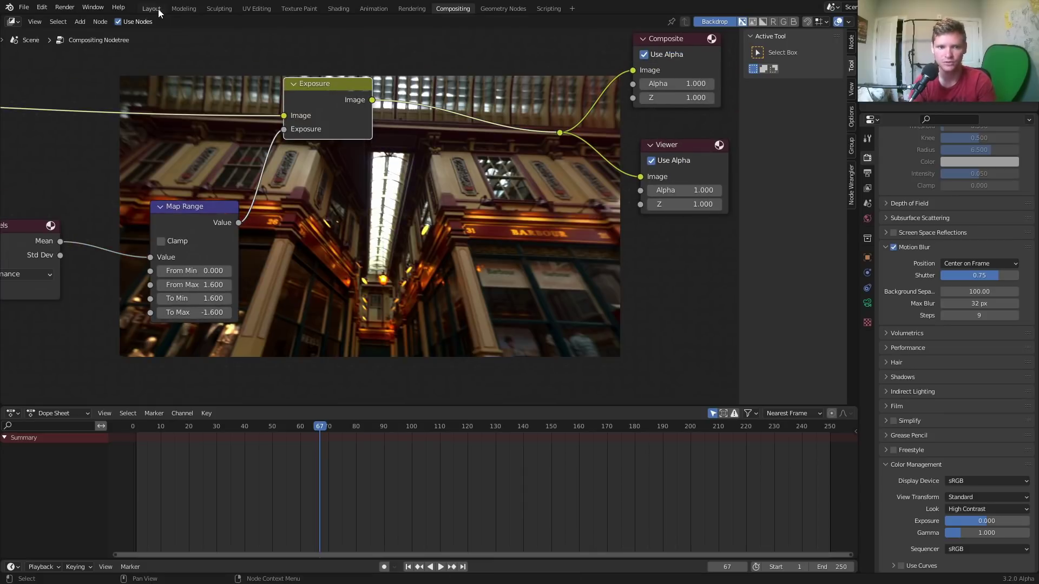
In the Layout workspace, select the camera and enable the Center composition guide in its viewport display settings.
click(151, 9)
scroll(487, 192, up, 3)
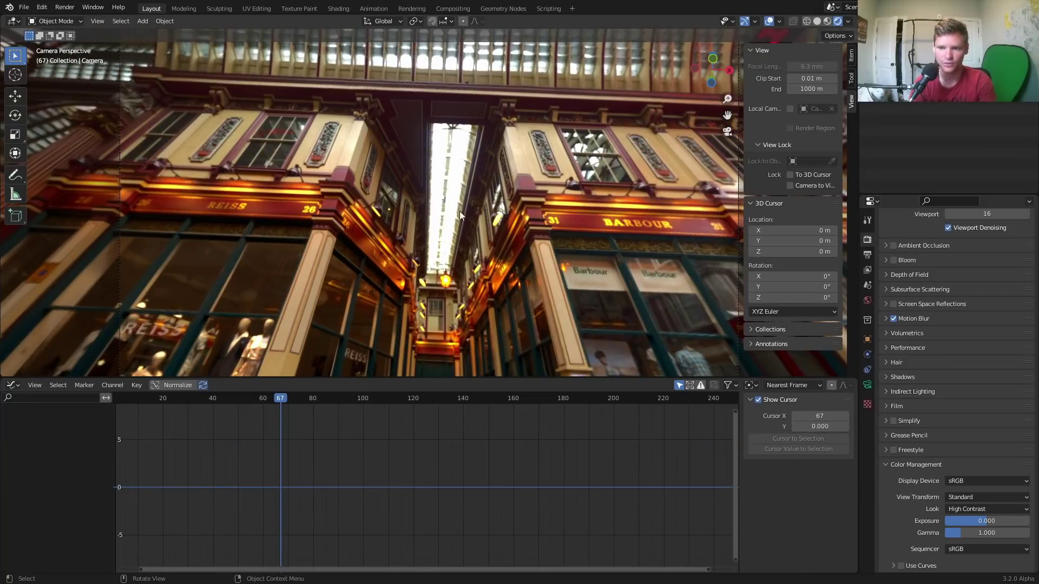
click(903, 53)
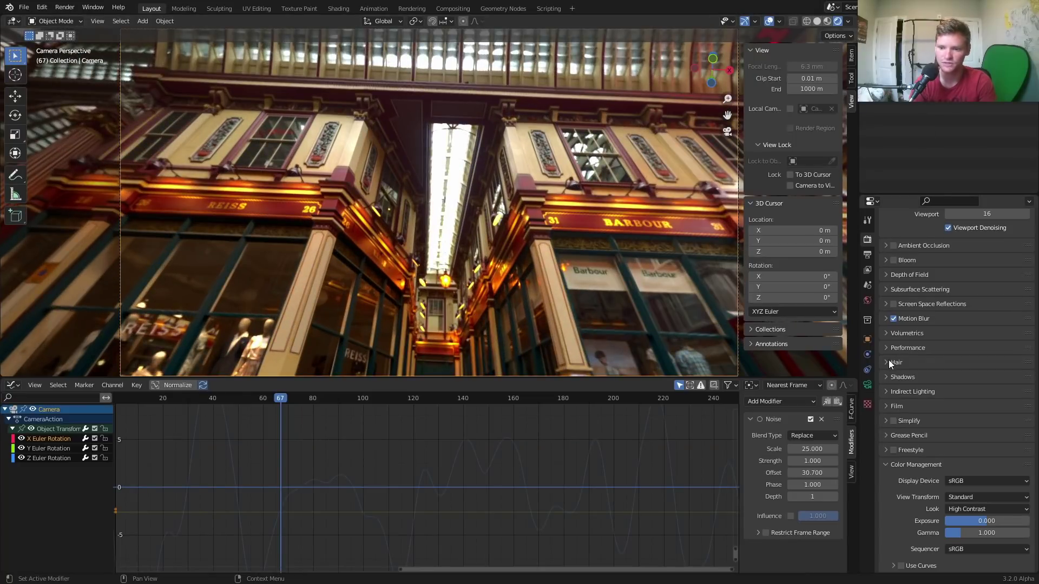
click(867, 385)
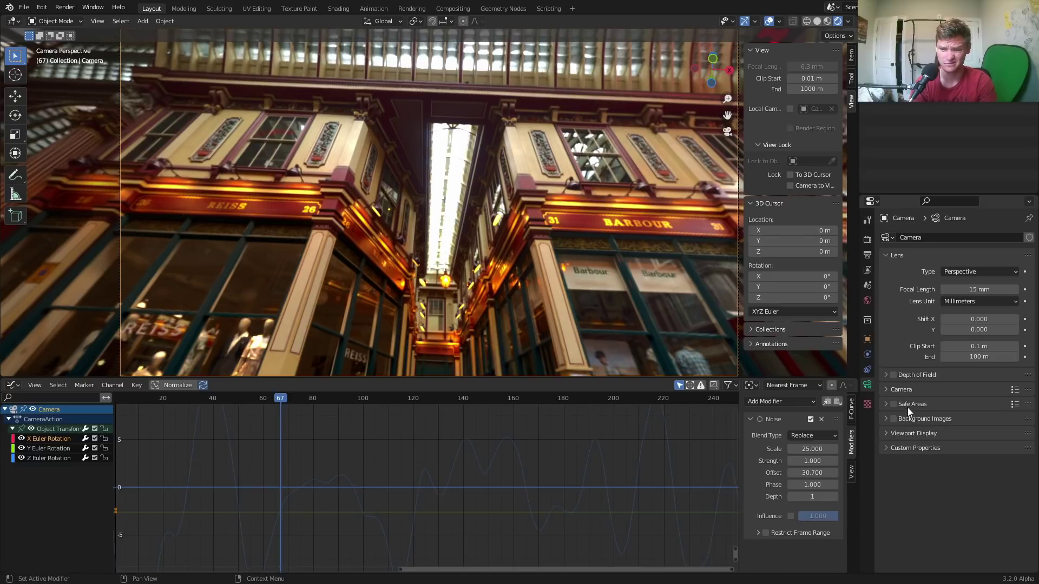
click(916, 432)
click(927, 529)
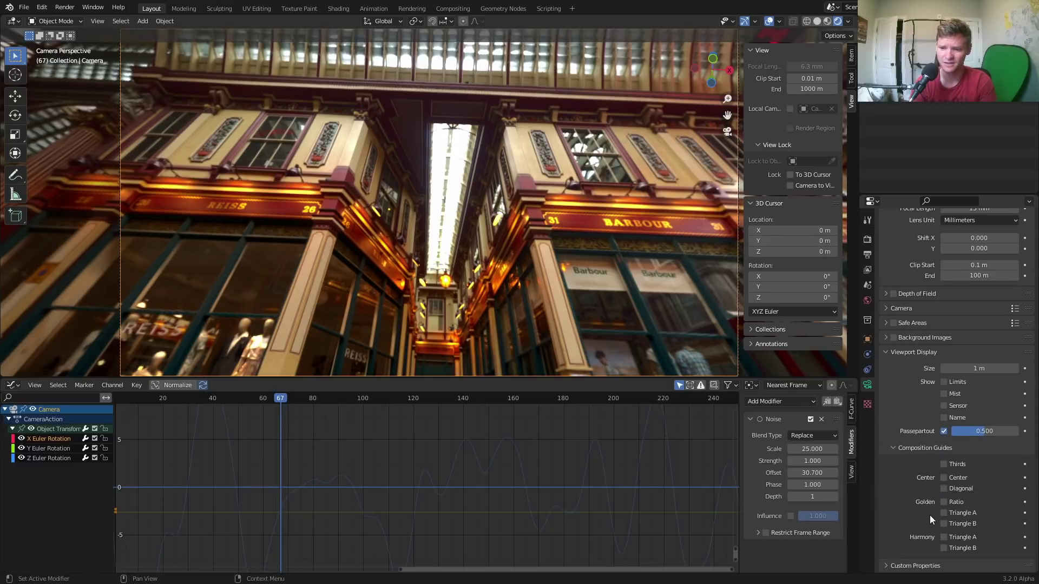
click(944, 478)
scroll(466, 215, up, 2)
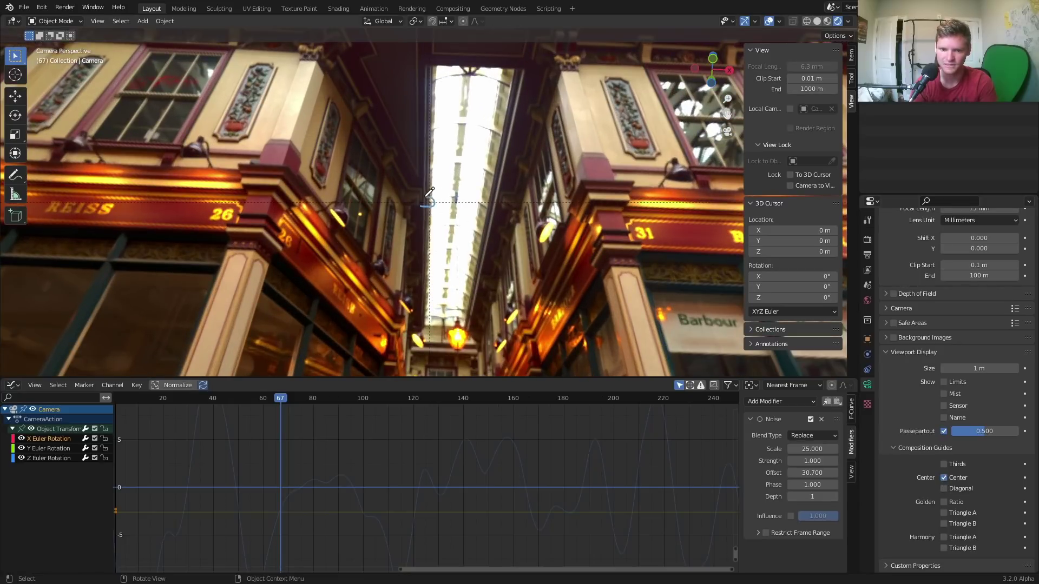
scroll(496, 240, down, 3)
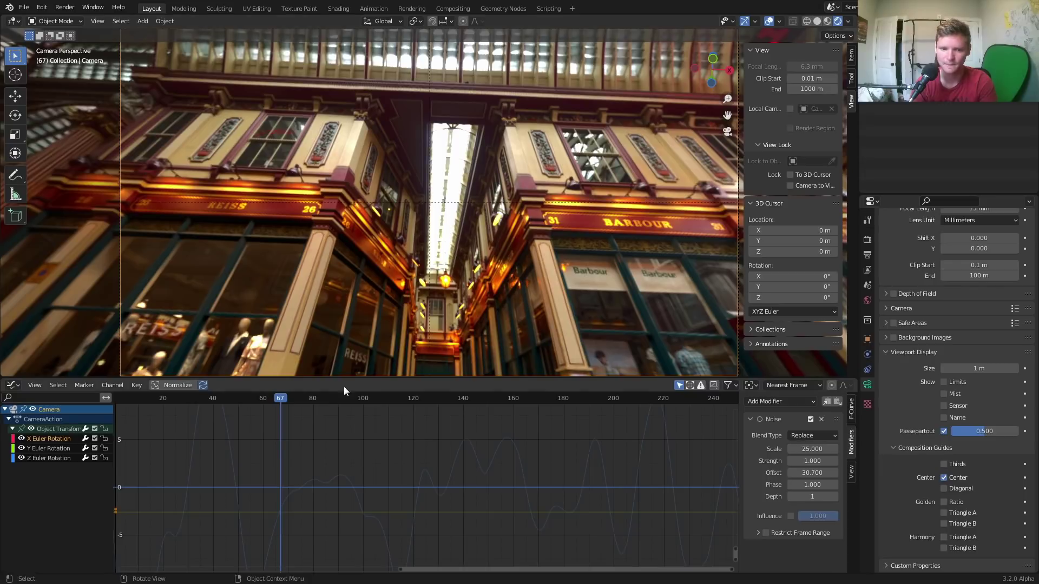
Move the timeline to frame 58, inspect the camera view's center, and render the frame.
drag(293, 397, 259, 398)
scroll(483, 244, up, 5)
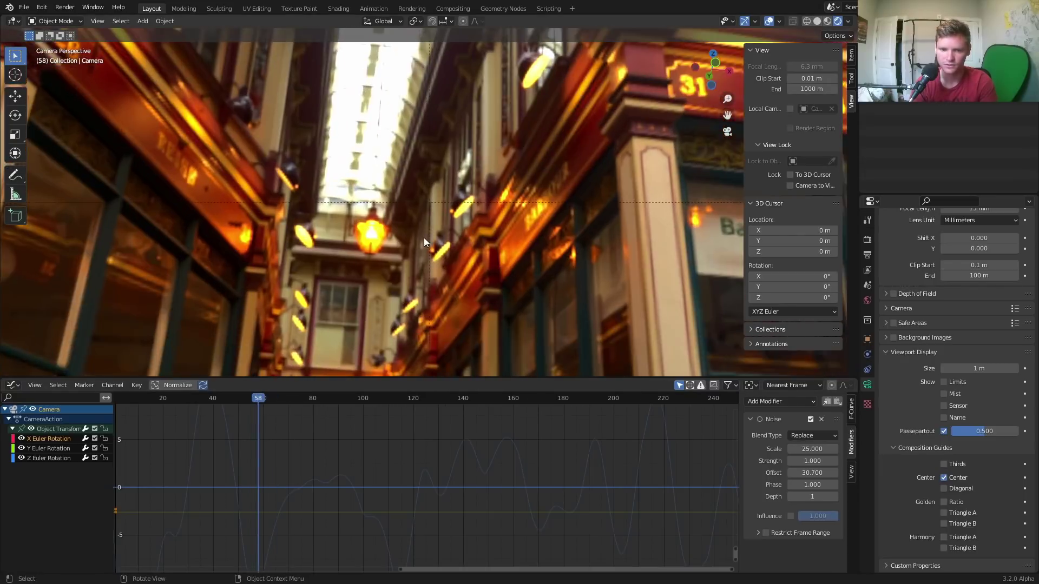
scroll(440, 202, down, 4)
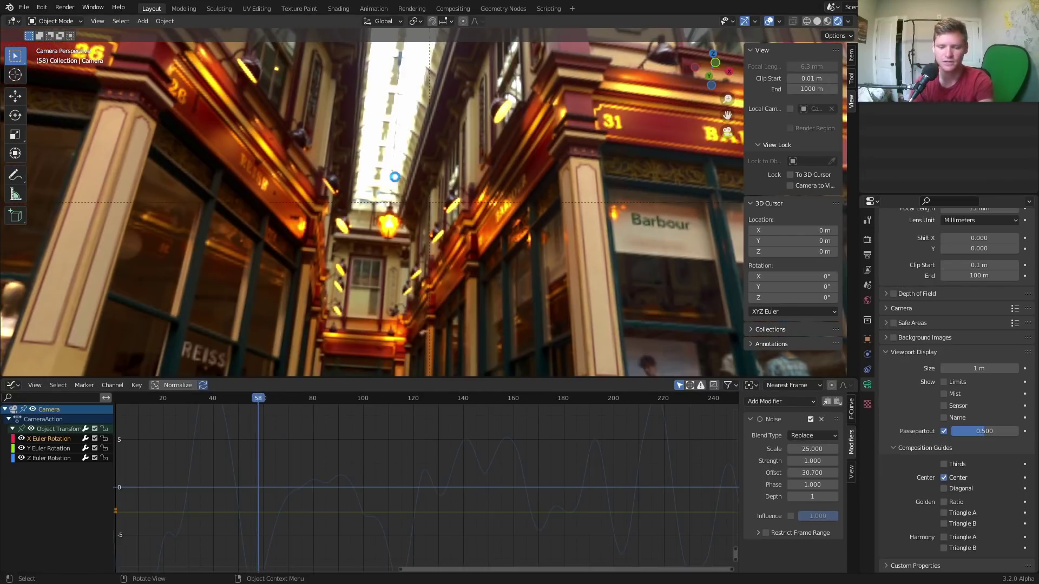
key(F12)
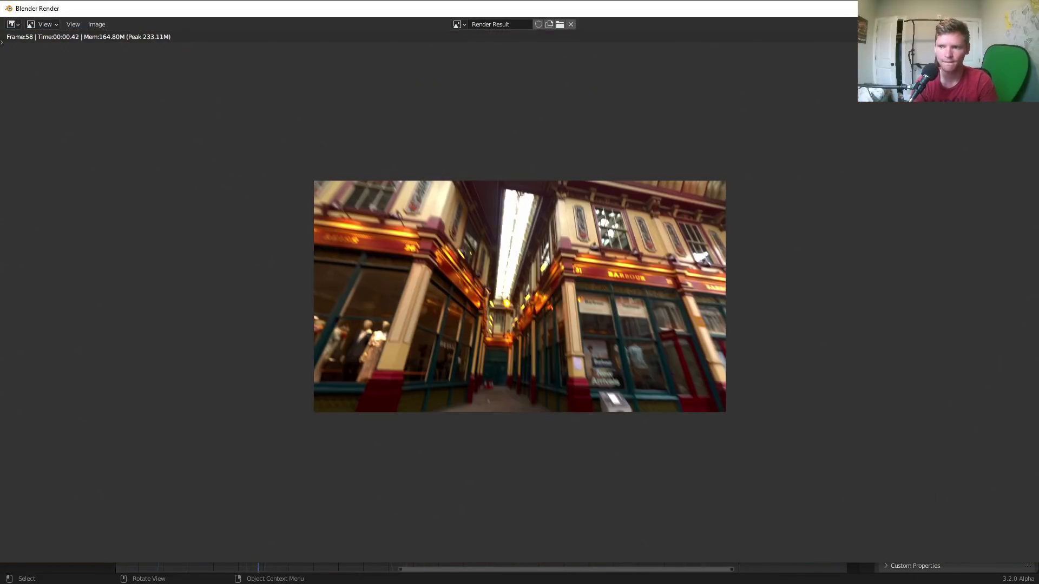
key(Escape)
Back in the Compositing workspace, preview the Scale output and set the Value node that drives its scale to 17.
click(469, 8)
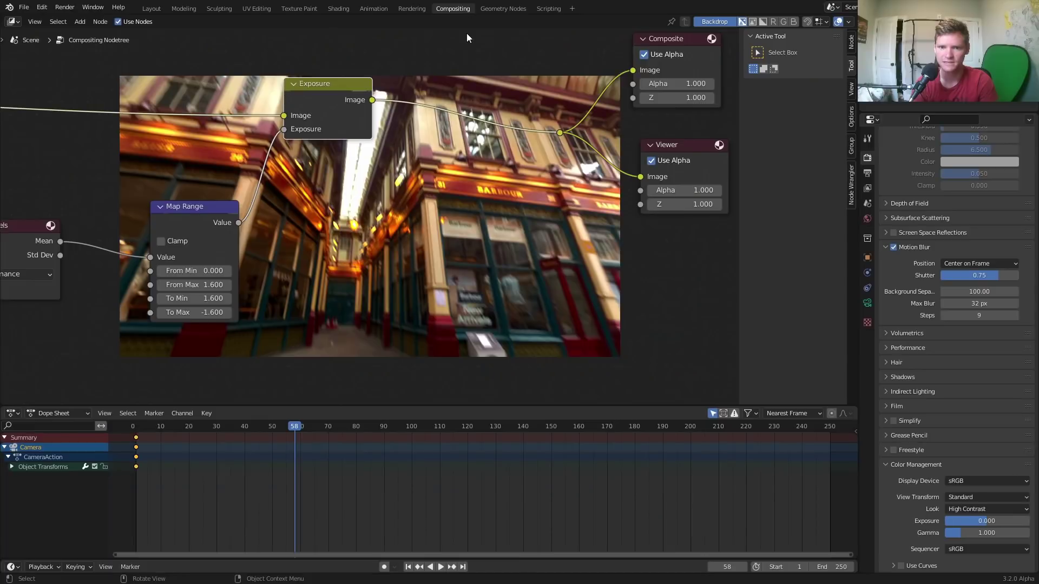
middle_drag(477, 236, 350, 131)
middle_drag(75, 140, 133, 146)
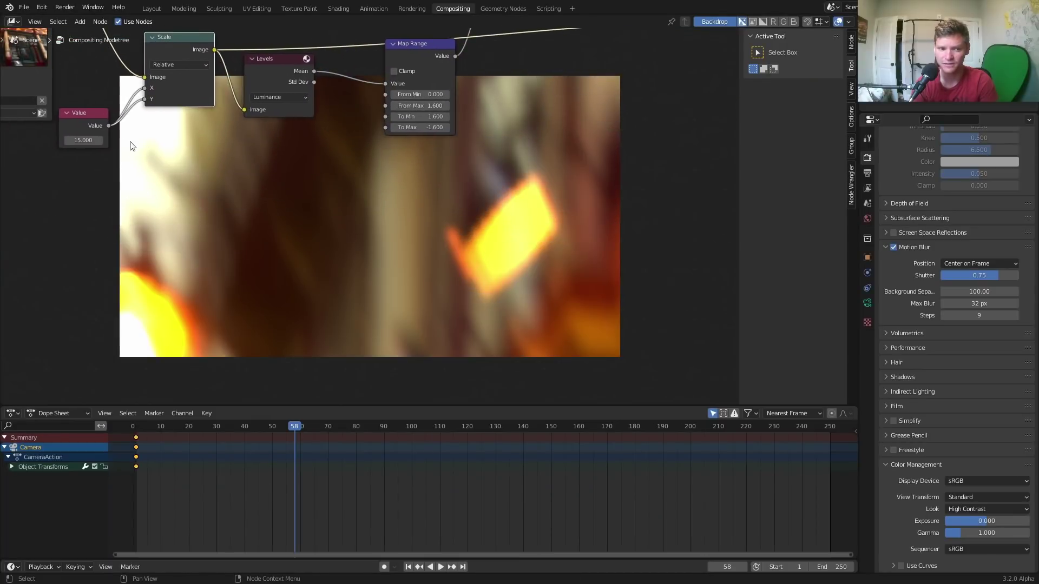
key(Return)
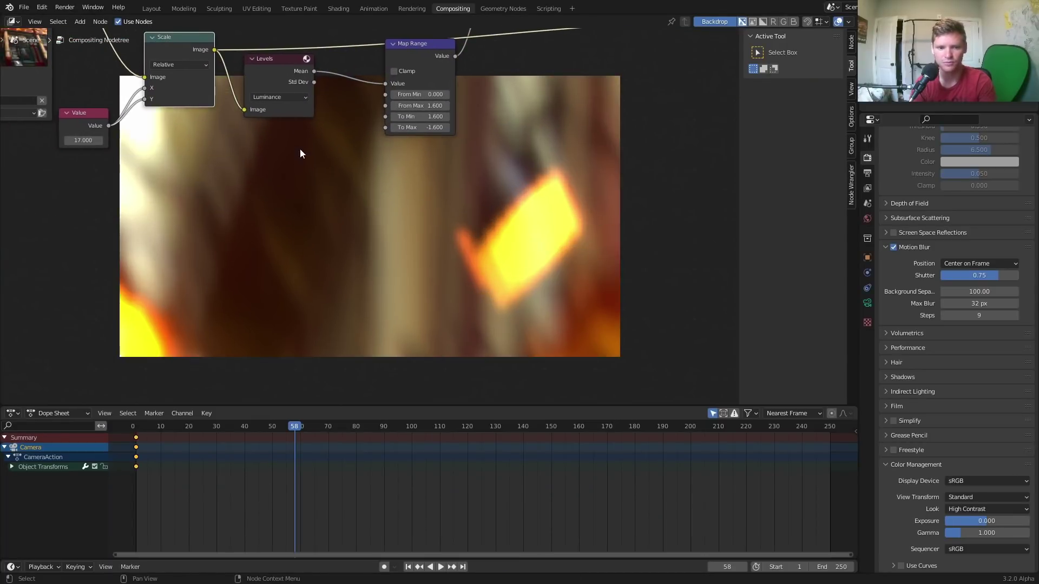
Preview the Levels Mean output and the Exposure result in the Viewer, muting and unmuting the Exposure node to compare.
middle_drag(300, 149, 228, 206)
ctrl+shift+click(234, 127)
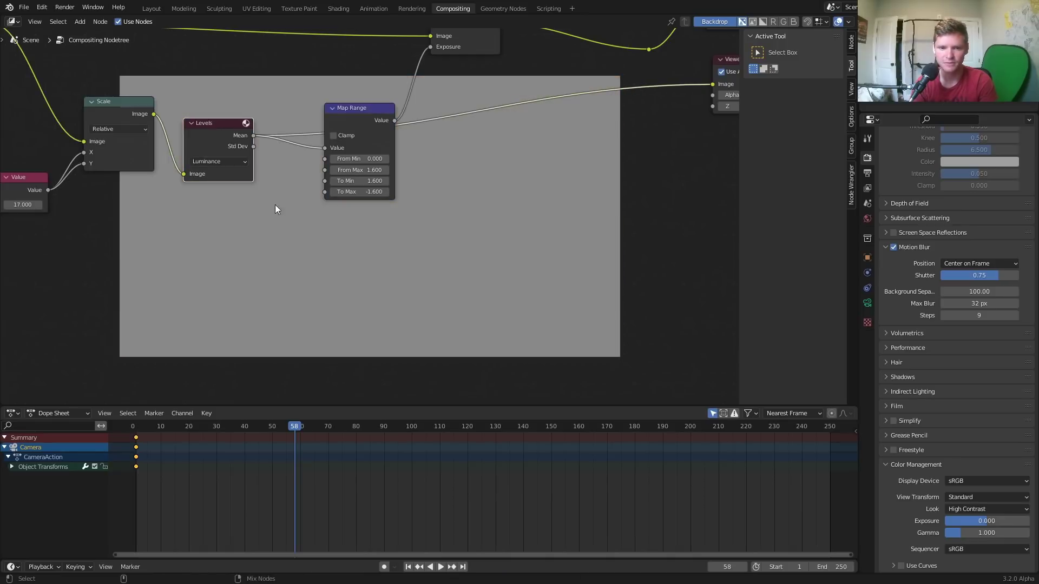
middle_drag(422, 183, 281, 278)
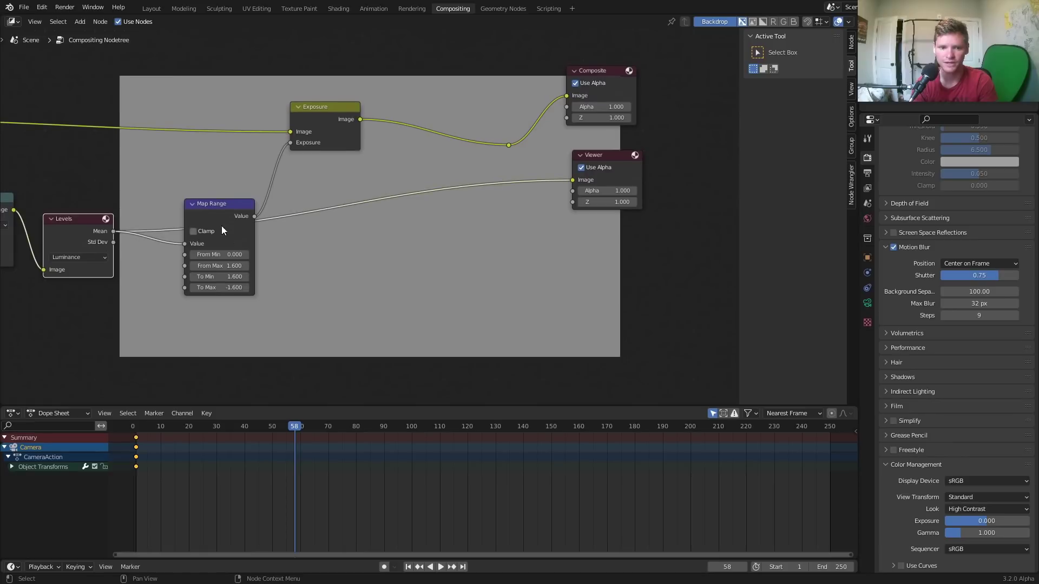
ctrl+shift+click(509, 143)
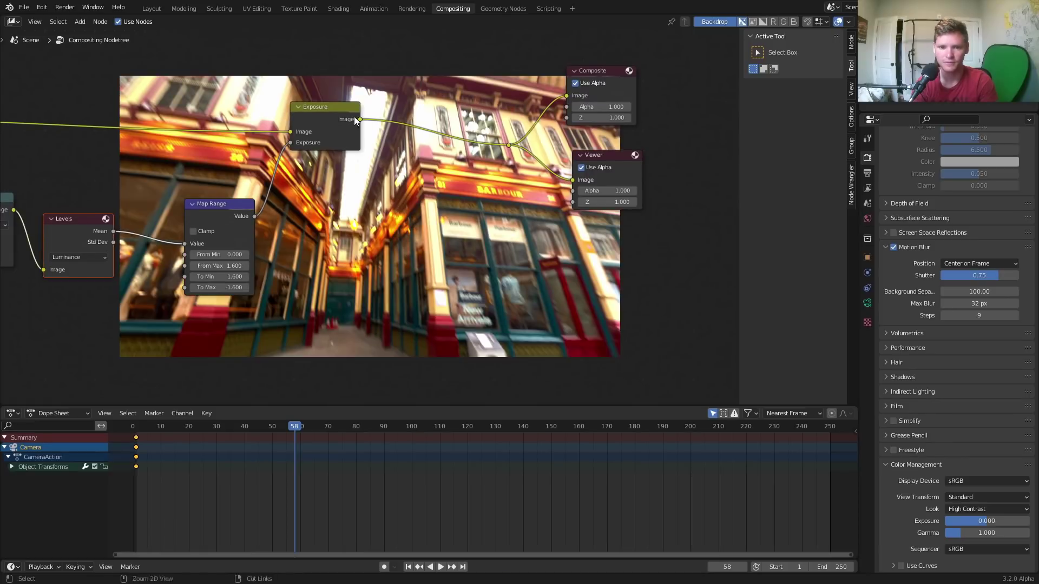
key(m)
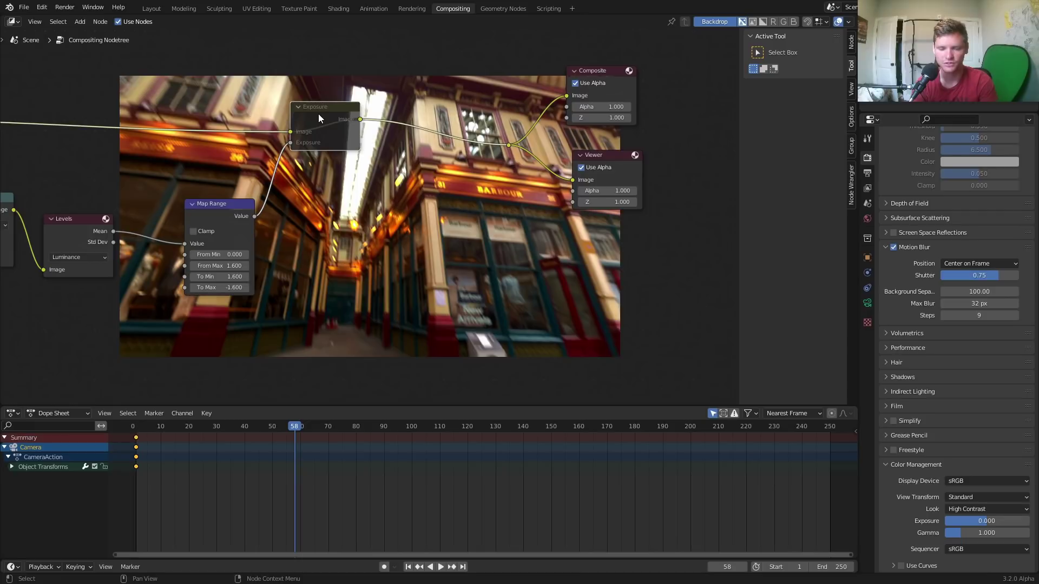
key(m)
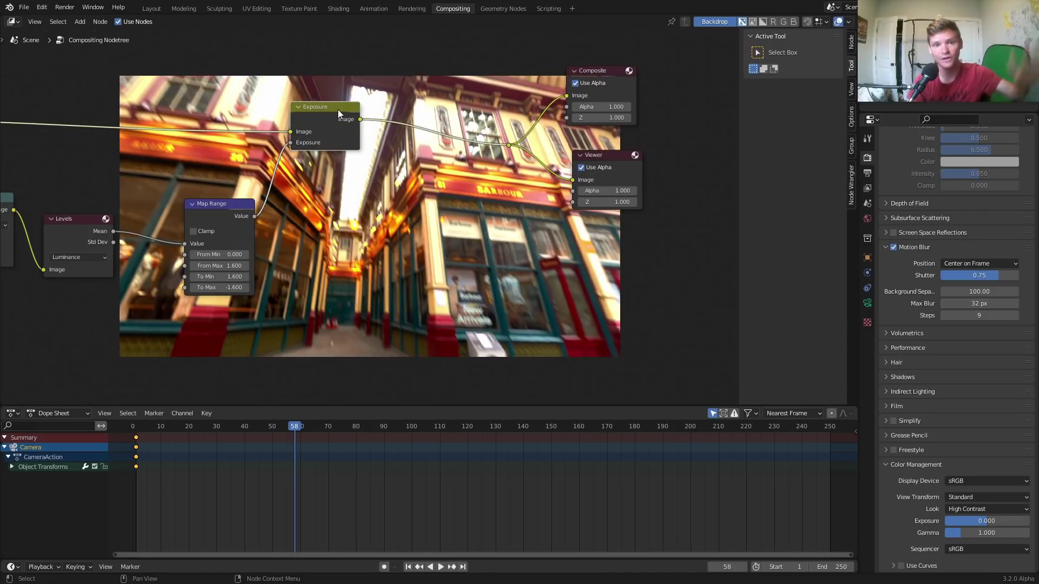
Take the Blender window out of fullscreen and switch to OBS.
scroll(288, 191, down, 2)
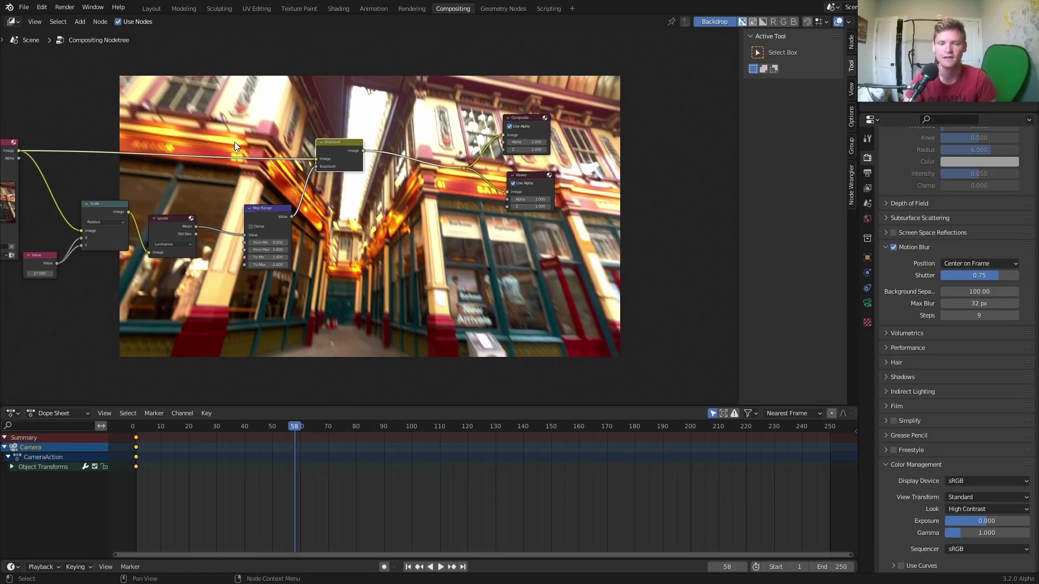
key(q)
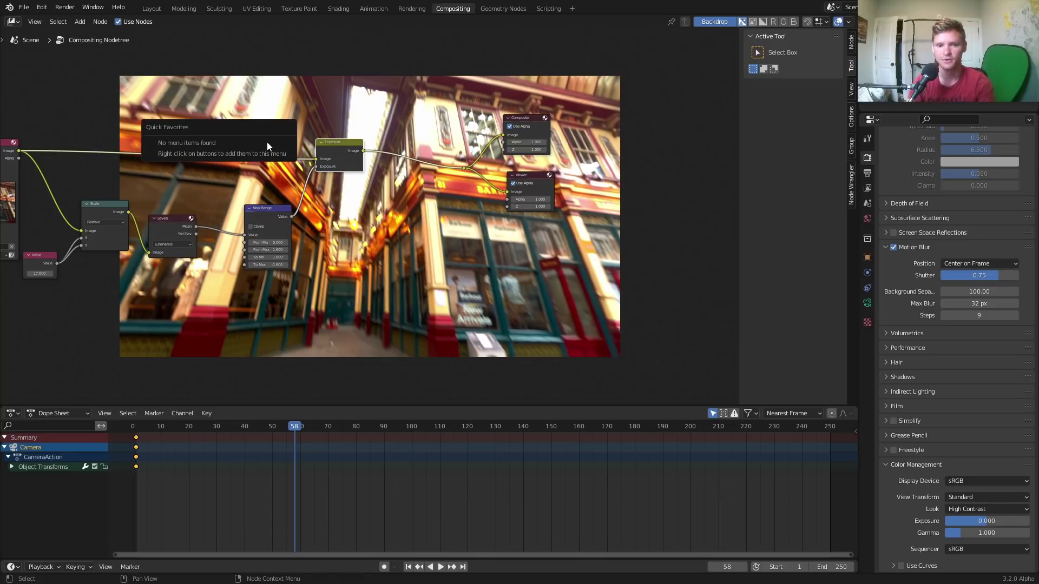
click(93, 7)
click(125, 46)
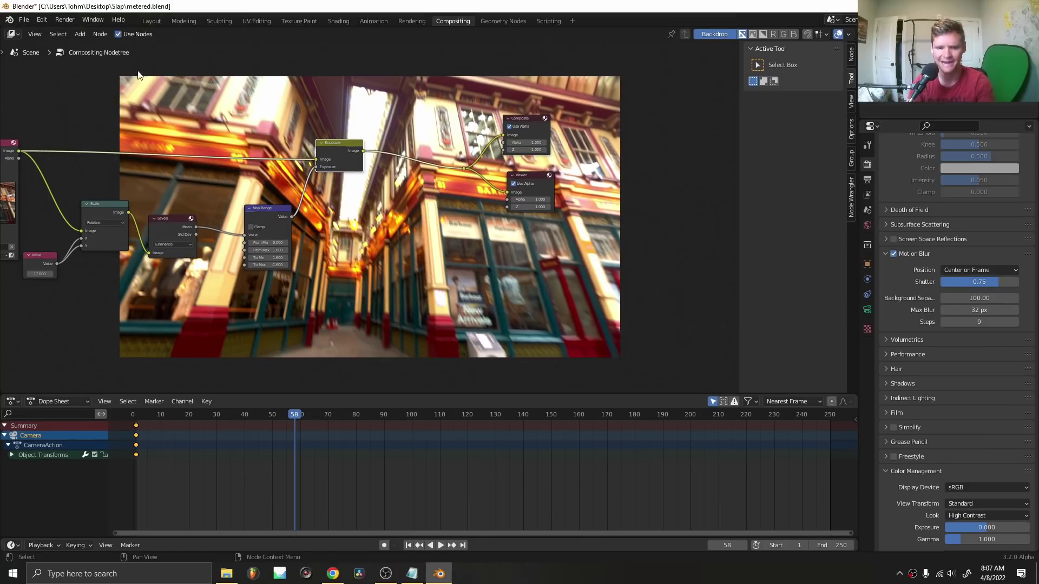
click(385, 574)
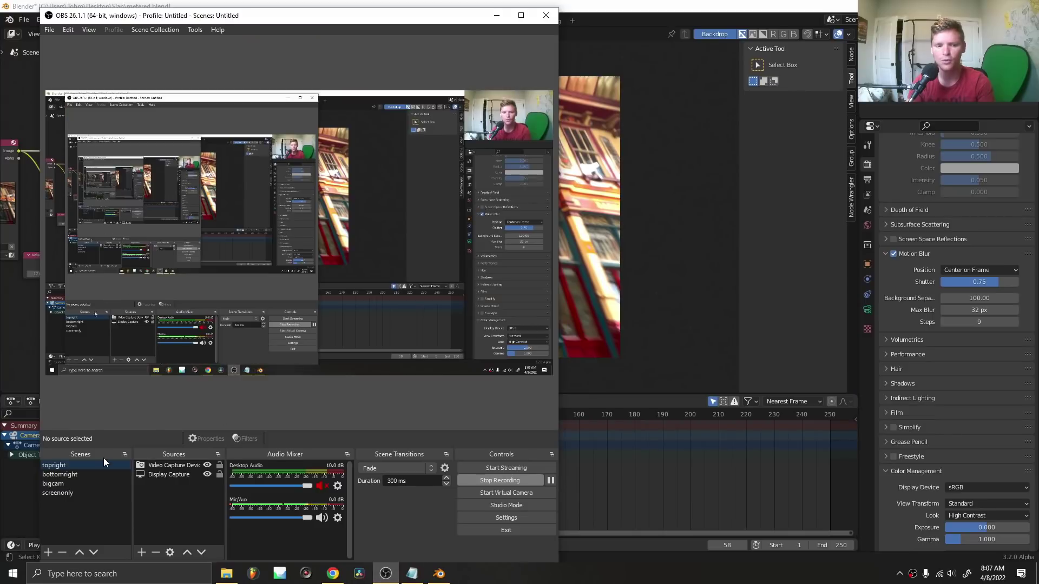